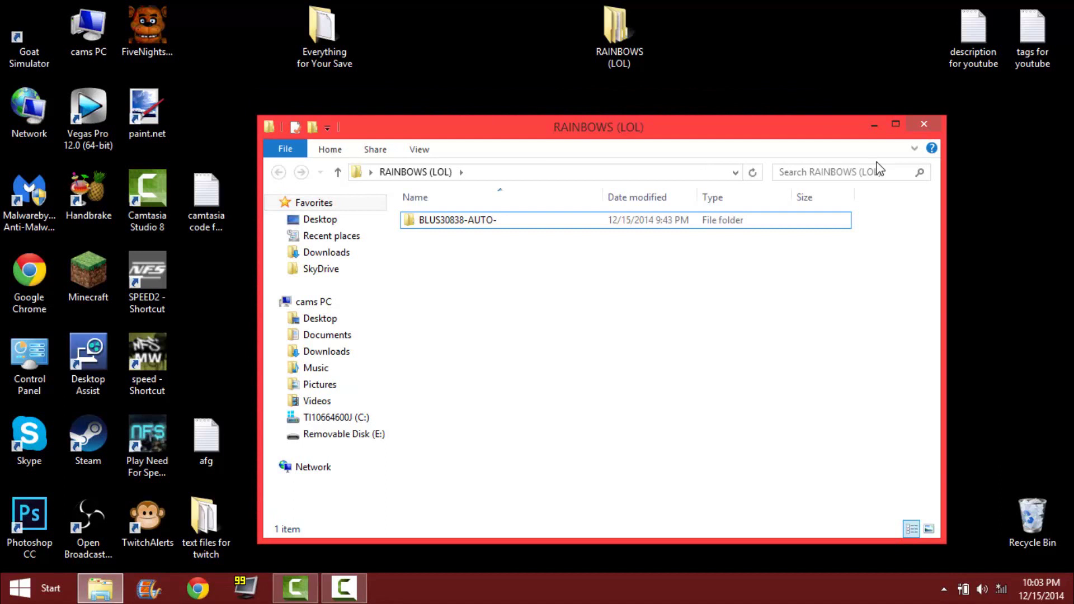
Check the contents of Removable Disk (E:), and close the folder window
click(328, 442)
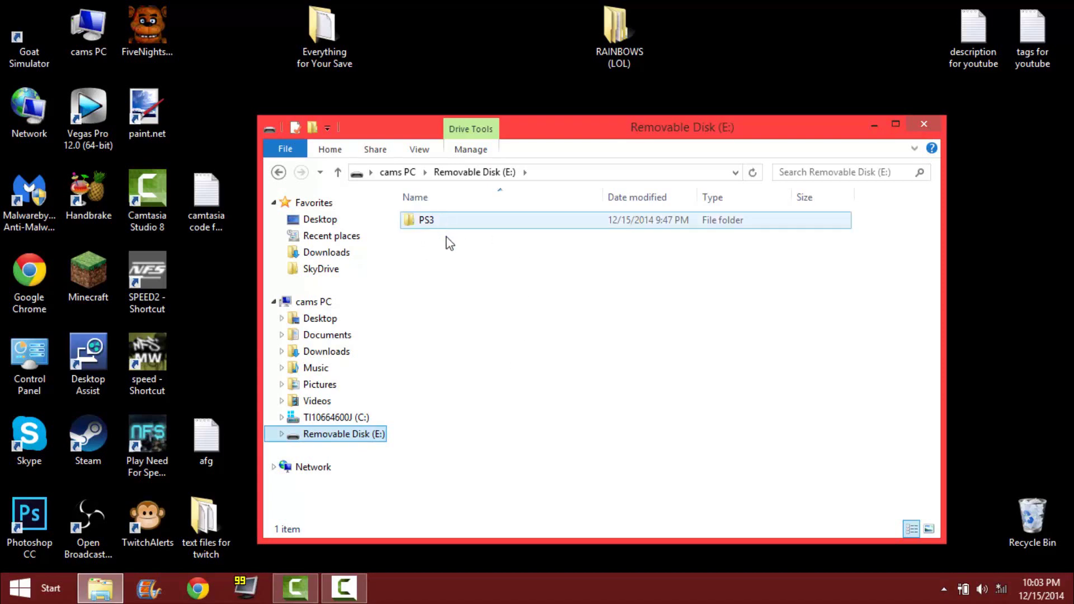
click(938, 127)
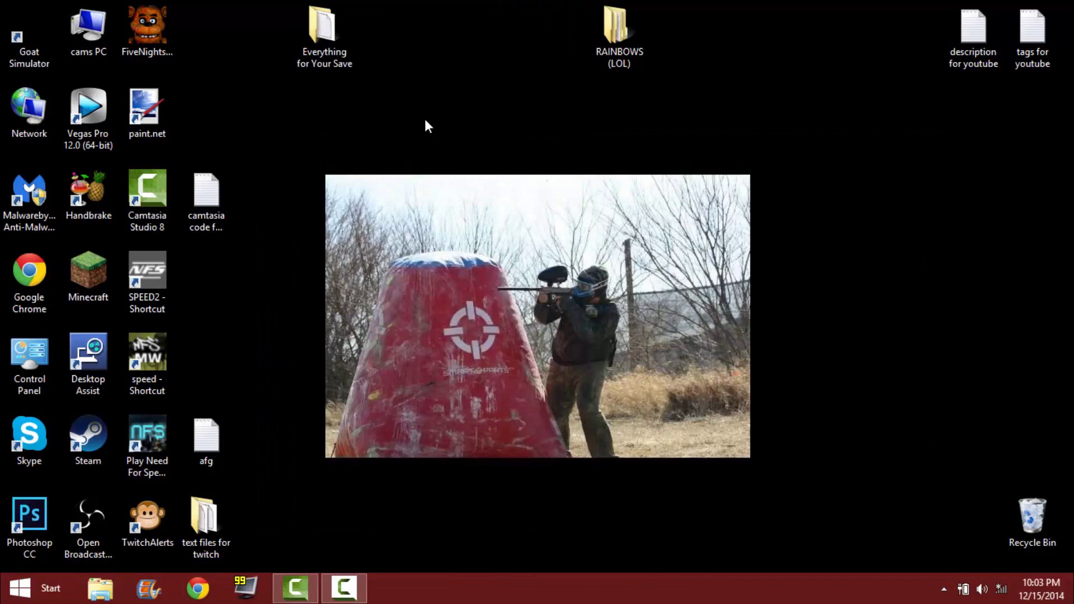
Launch [PS3] Save Resigner 1.4 from the PS3 Resigner folder inside Everything for Your Save, and close the folder window
double_click(329, 56)
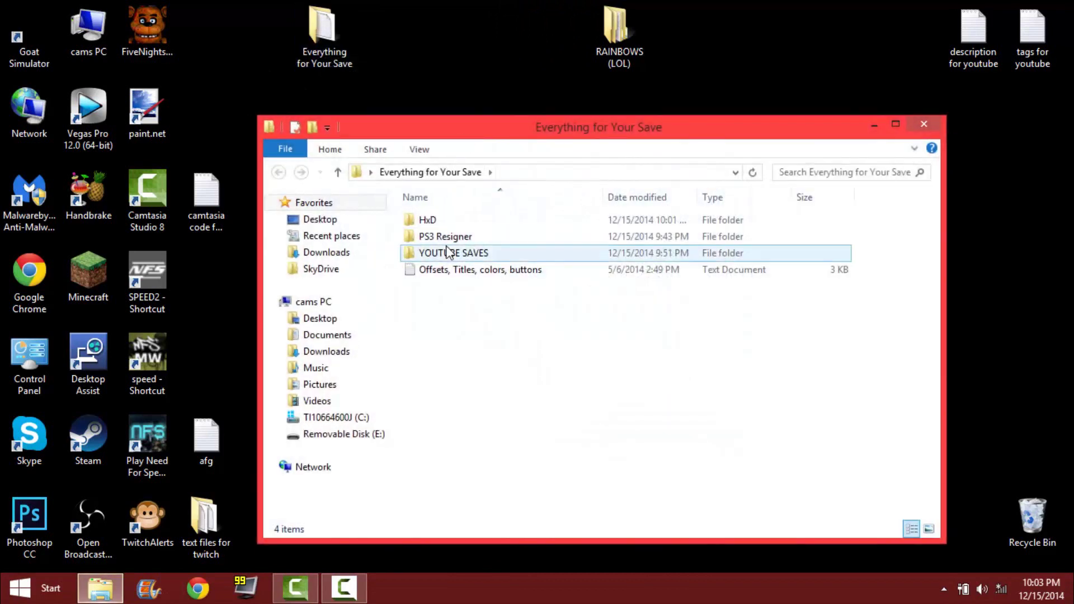
double_click(448, 237)
click(458, 271)
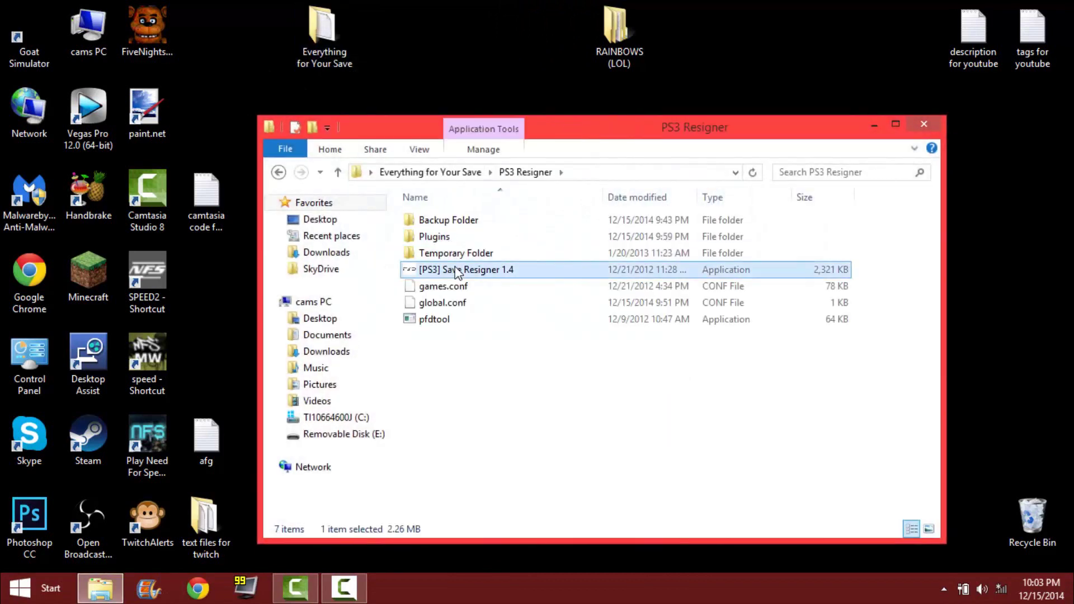
click(924, 124)
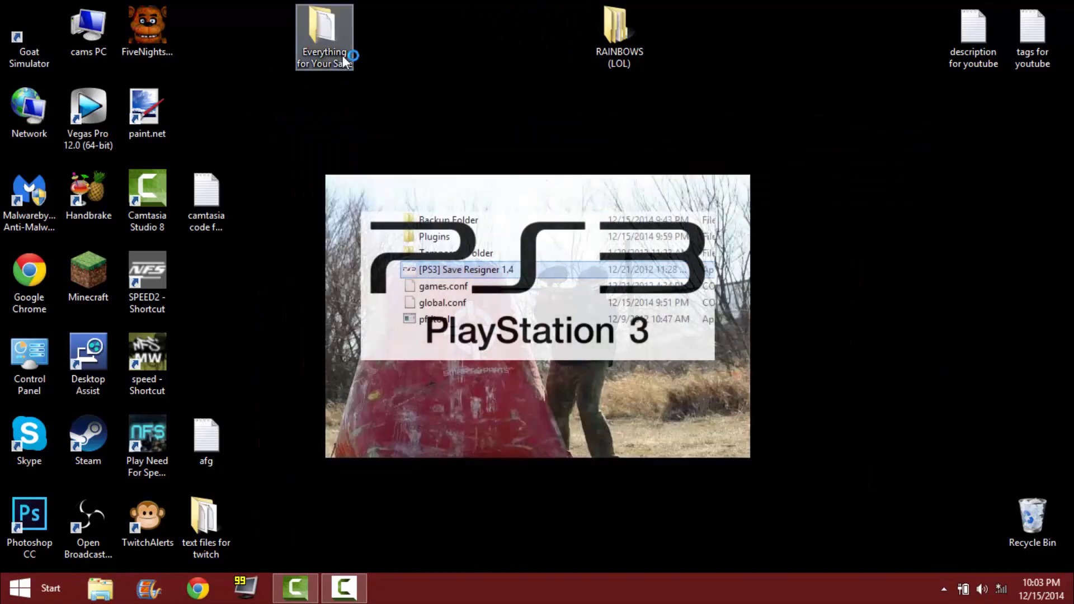
Launch the HxD application from the HxD folder inside Everything for Your Save, leaving it minimized with the folder window closed
double_click(344, 62)
double_click(473, 224)
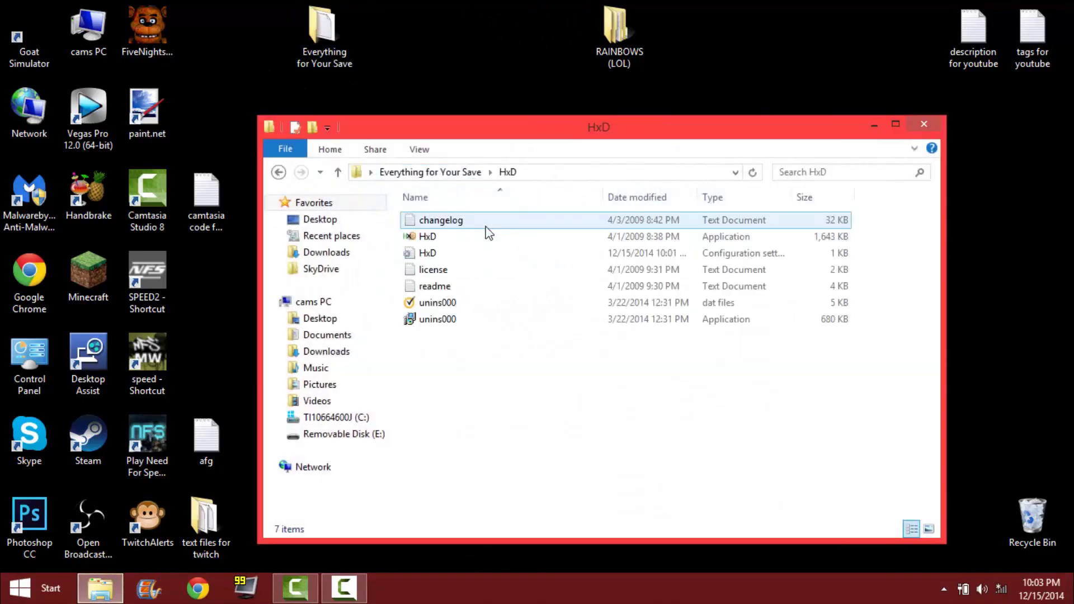
click(772, 12)
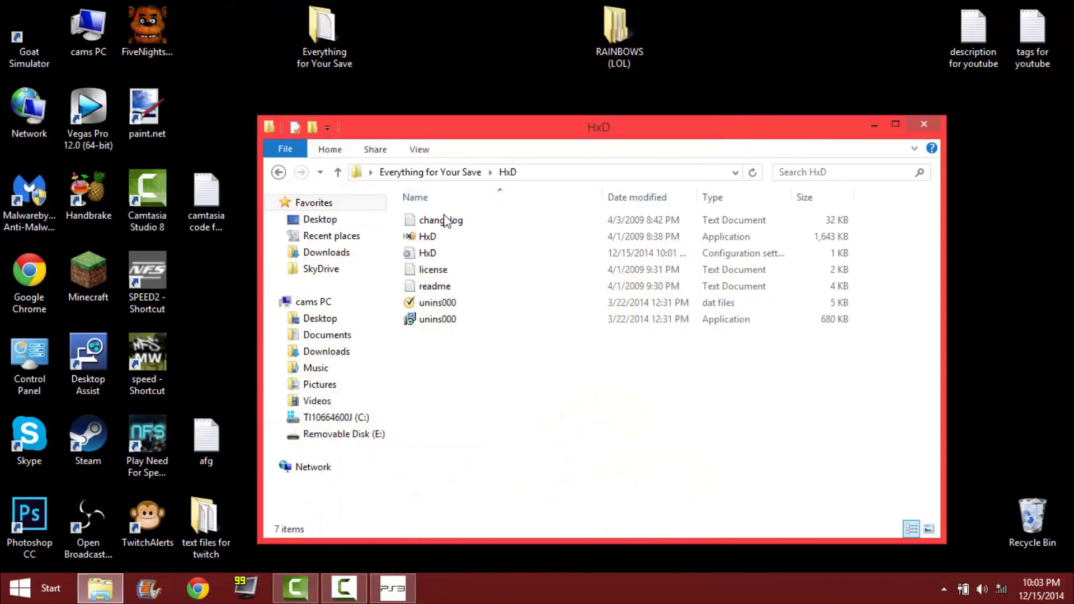
double_click(435, 236)
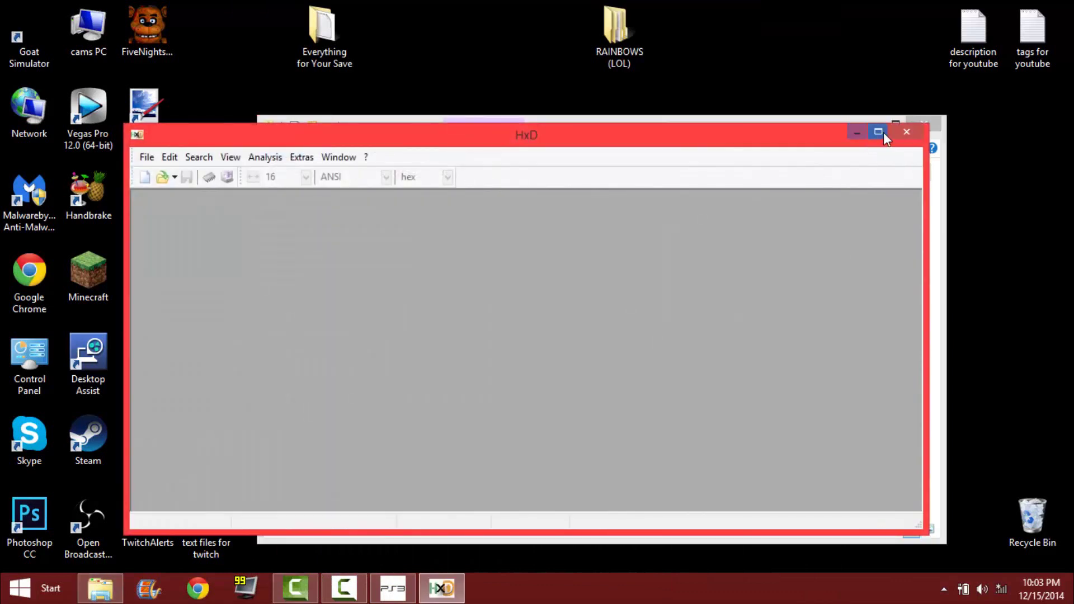
click(856, 133)
click(893, 120)
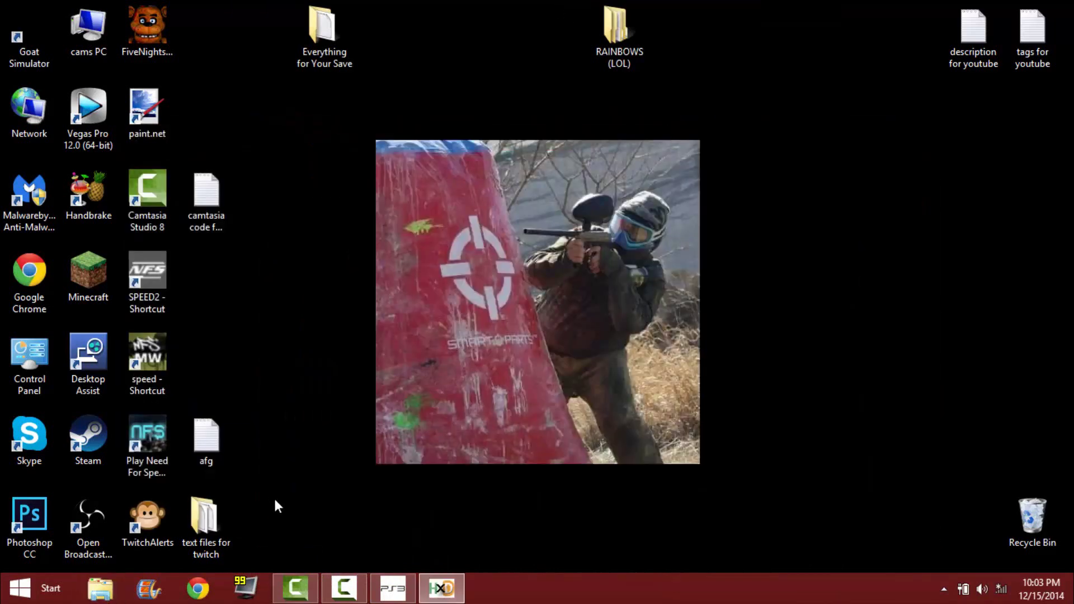
Switch to PS3 Save Resigner, start opening a gamesave file and browse to the Desktop folder
click(393, 588)
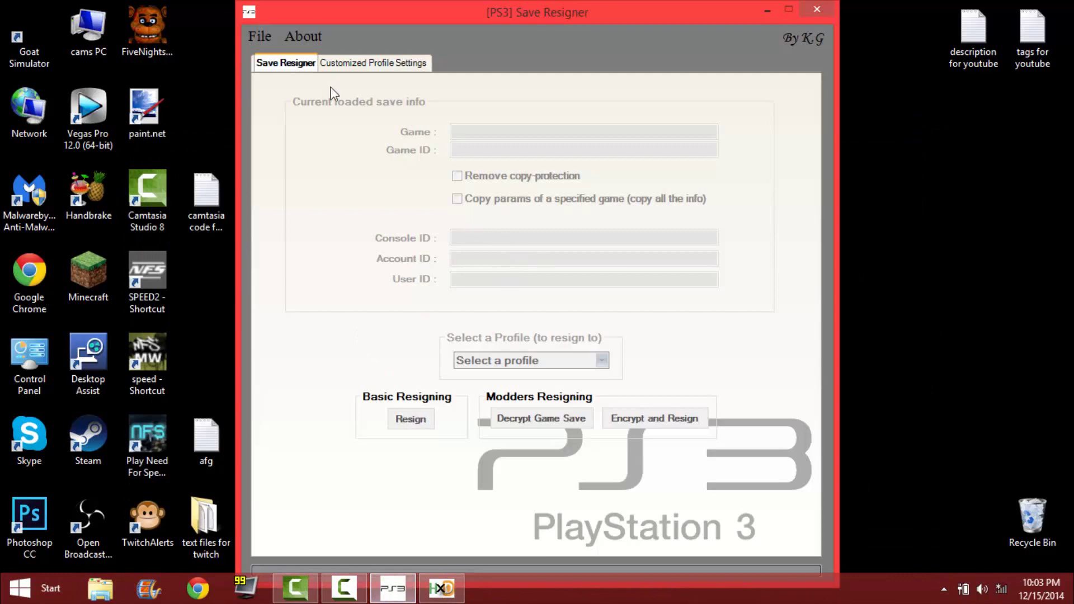
click(260, 36)
click(297, 65)
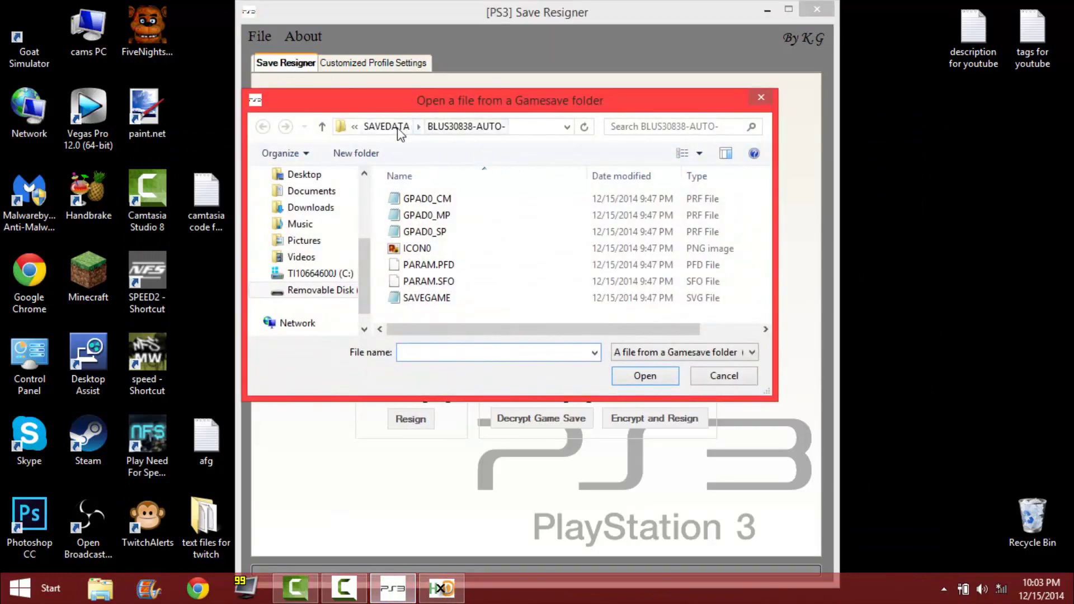
scroll(364, 269, up, 2)
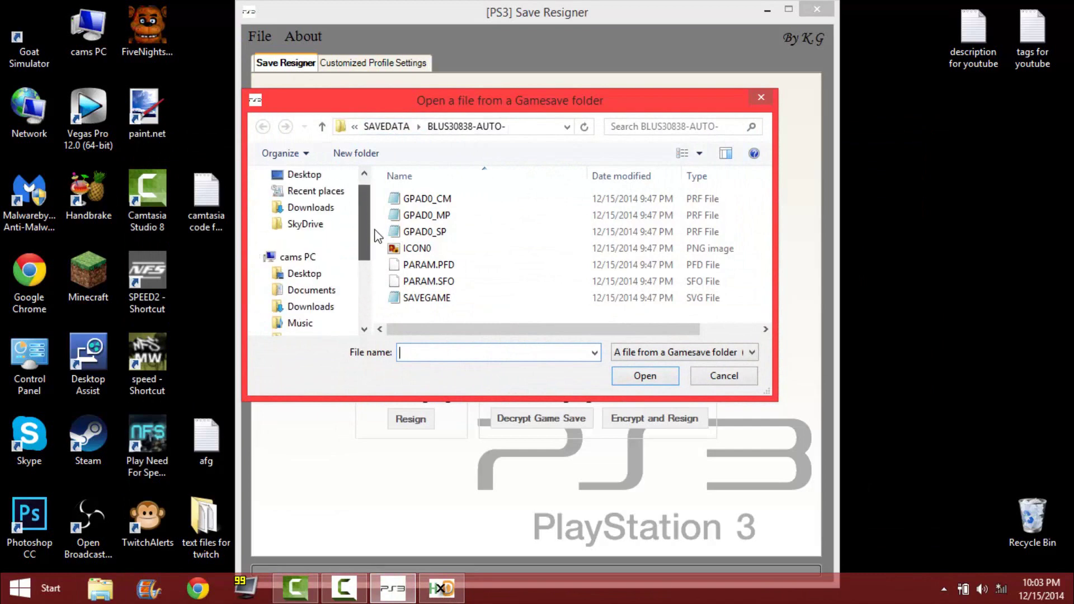
scroll(378, 235, up, 2)
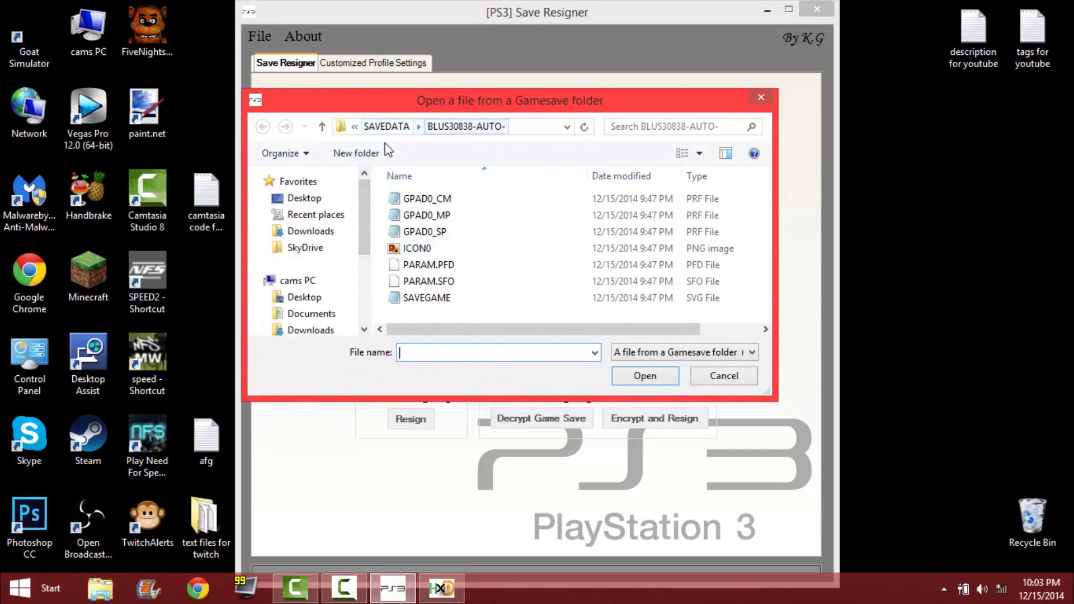
click(313, 199)
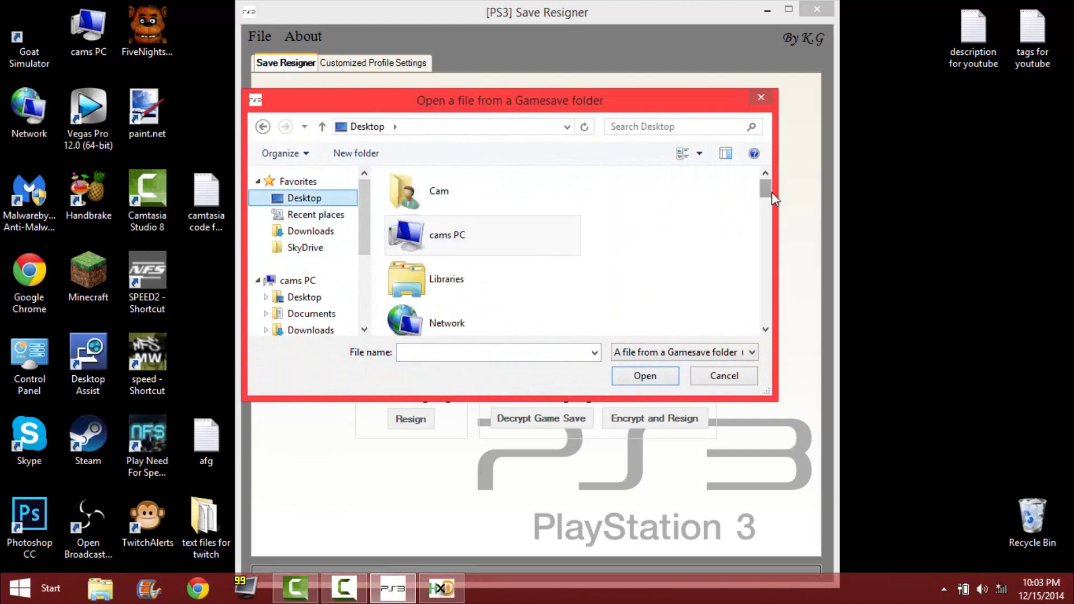
drag(766, 193, 766, 255)
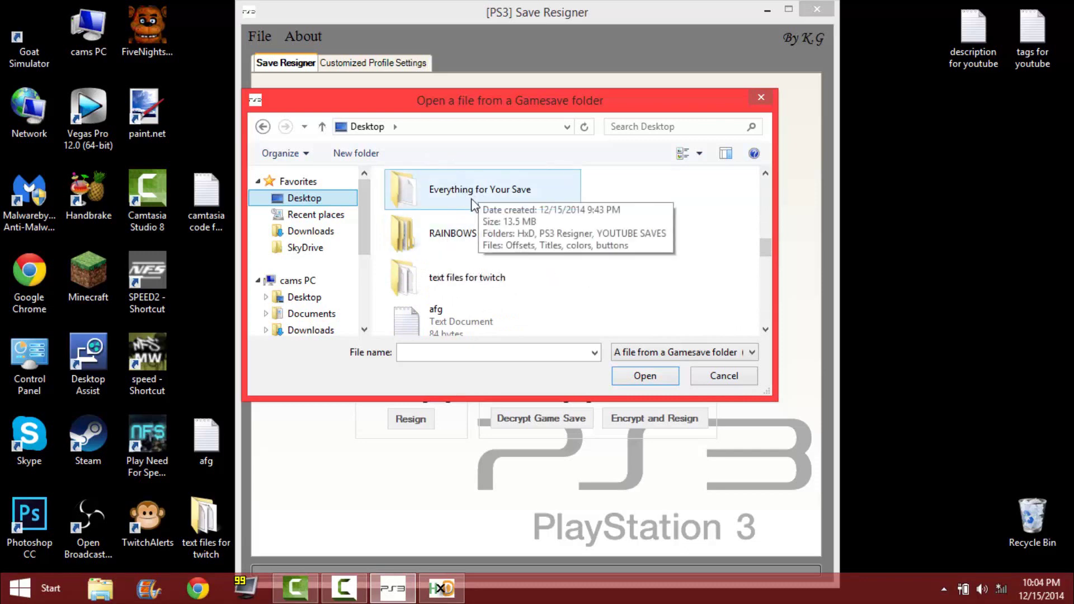
double_click(506, 206)
click(480, 248)
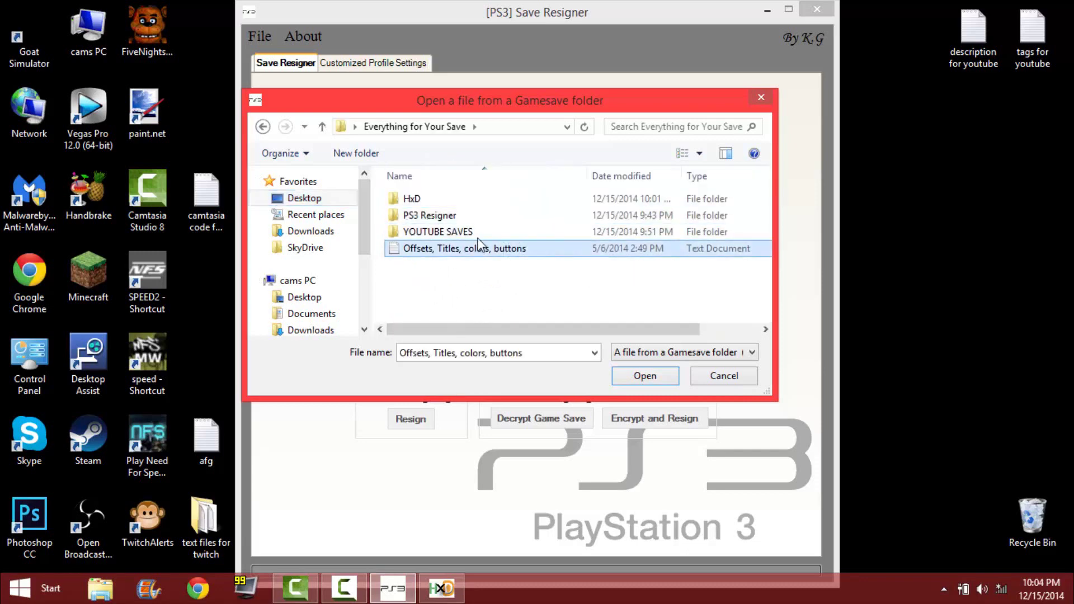
double_click(481, 231)
click(263, 127)
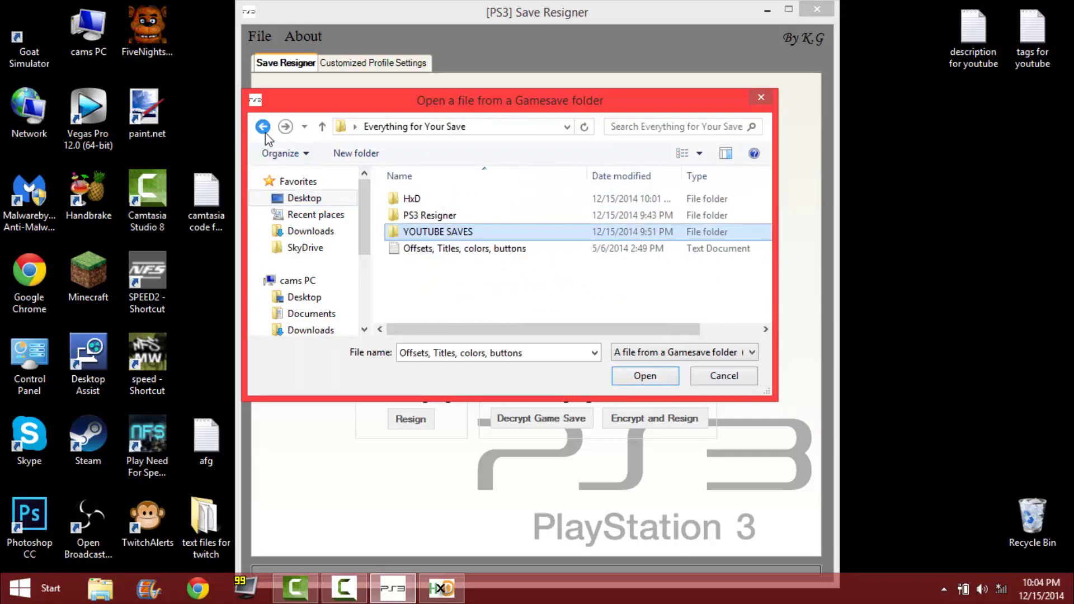
click(263, 127)
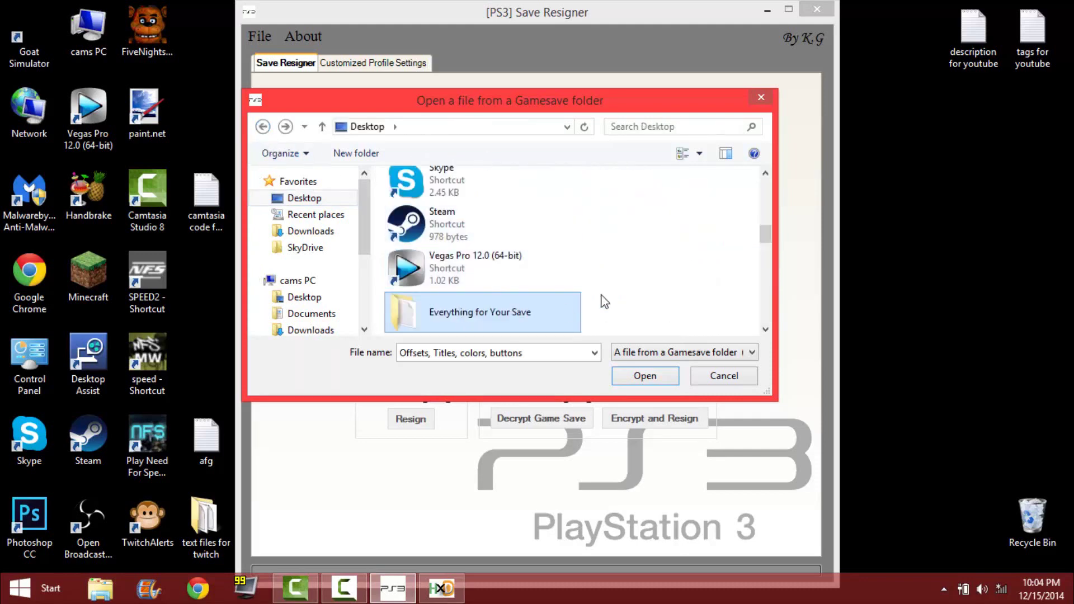
Load GPAD0_CM from RAINBOWS (LOL) > BLUS30838-AUTO-, and dismiss the PARAM.SFO selection
scroll(768, 240, down, 1)
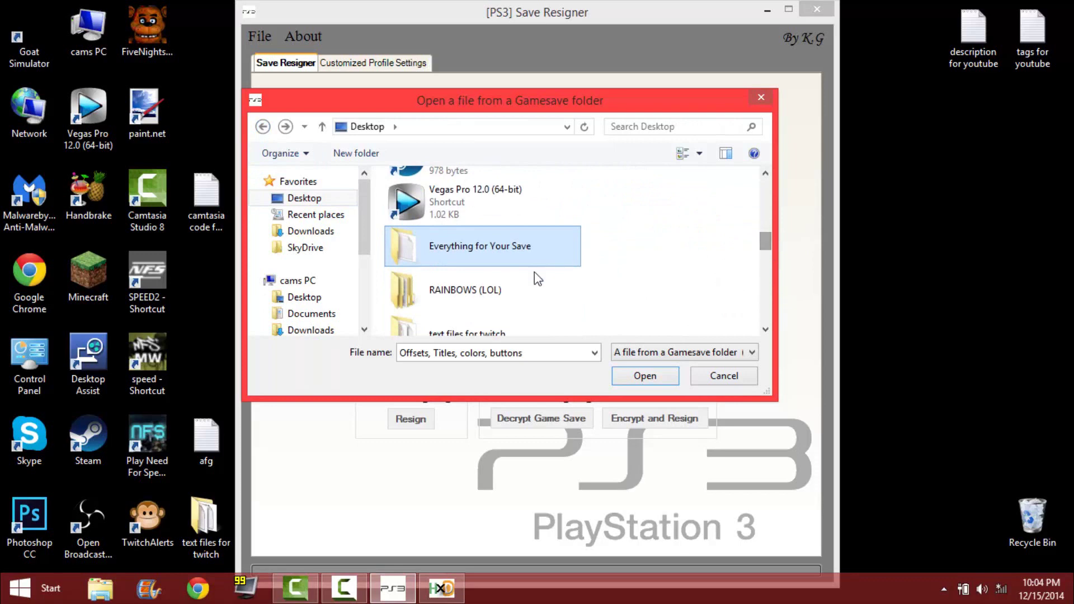
double_click(507, 297)
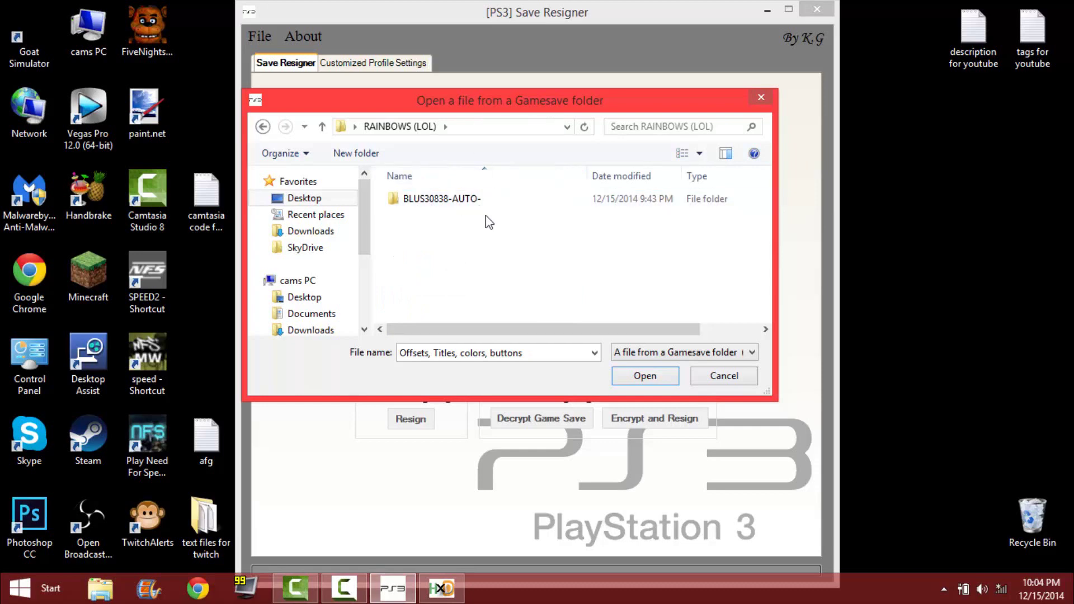
double_click(448, 199)
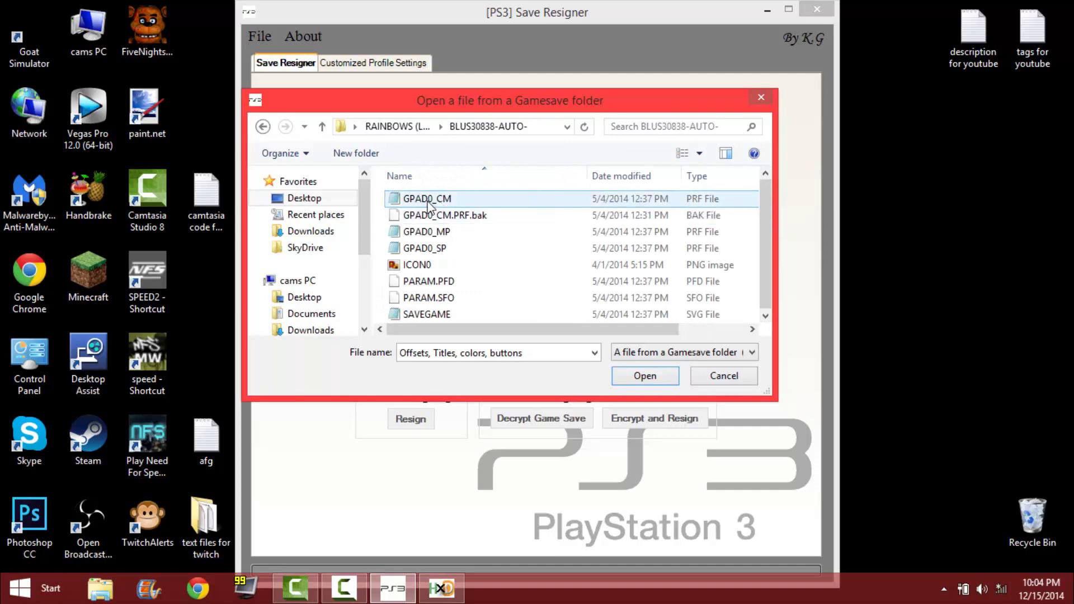
double_click(481, 205)
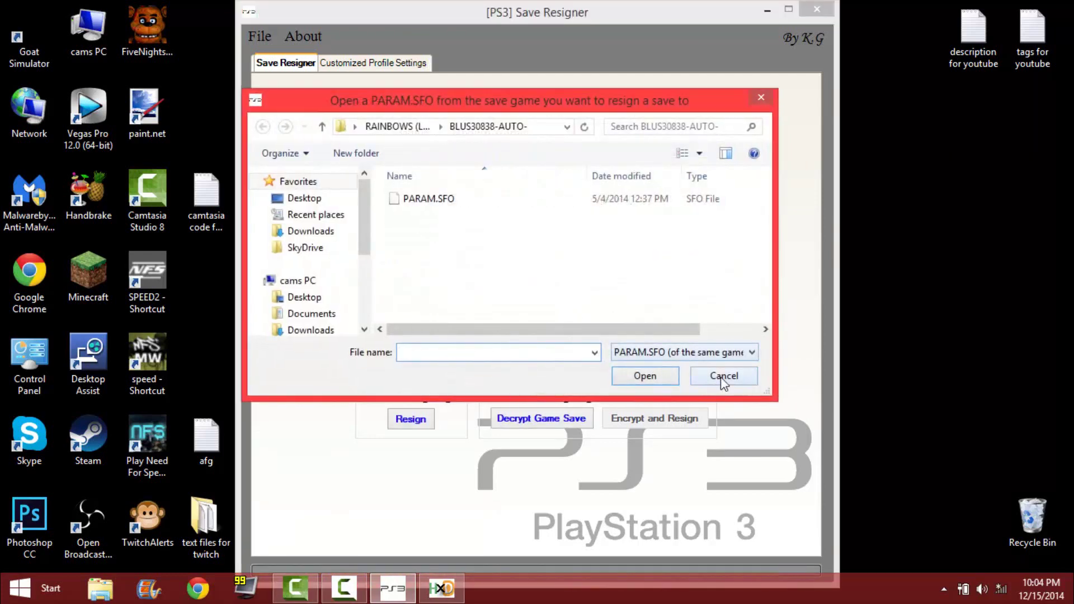
click(722, 378)
Decrypt the loaded game save, and minimize the Save Resigner window
click(538, 417)
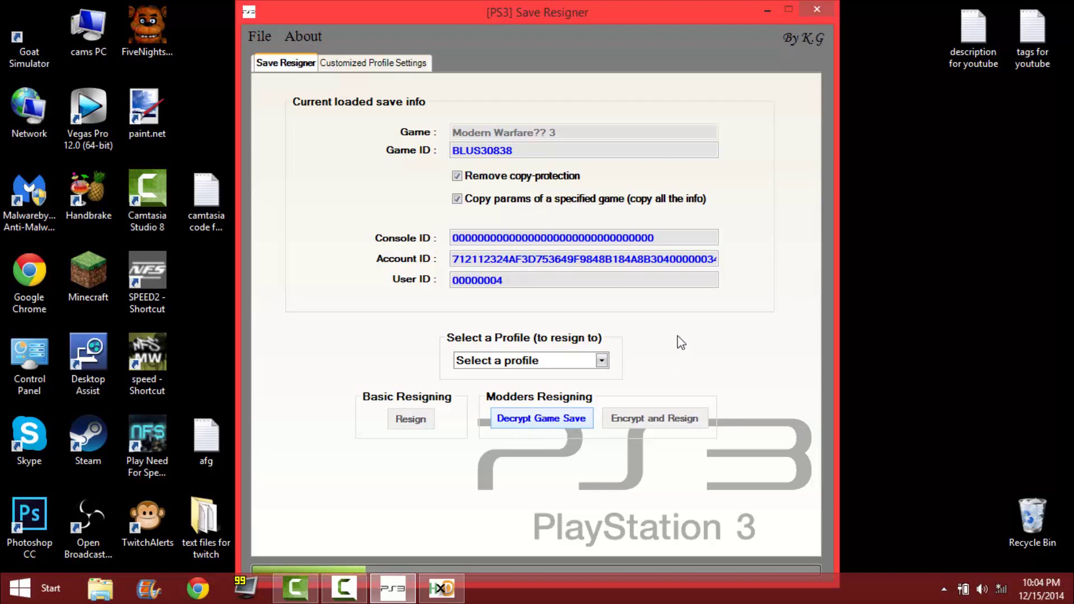
click(678, 380)
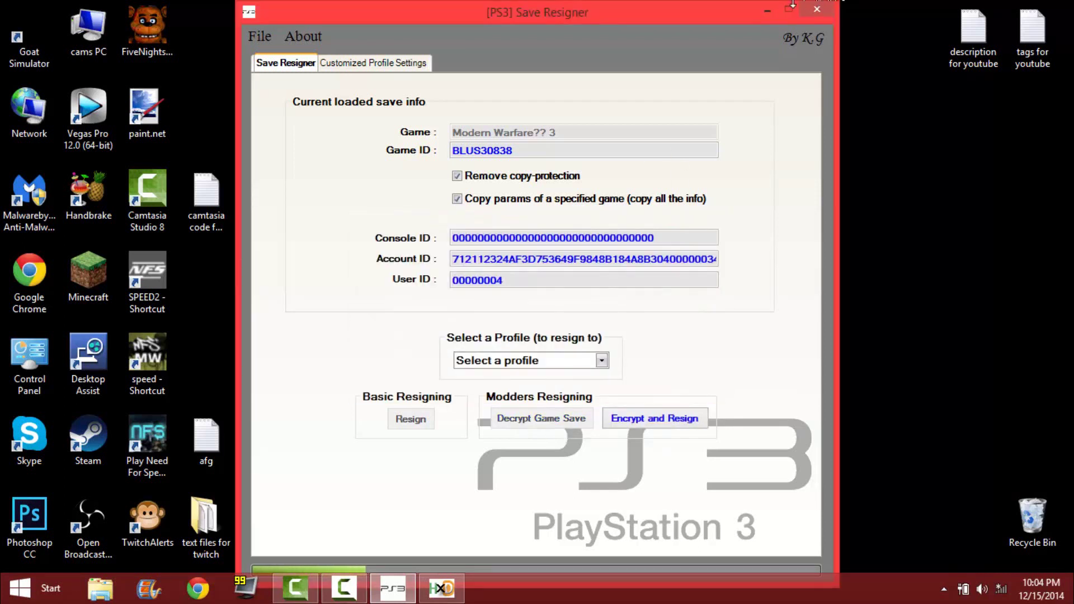
click(767, 10)
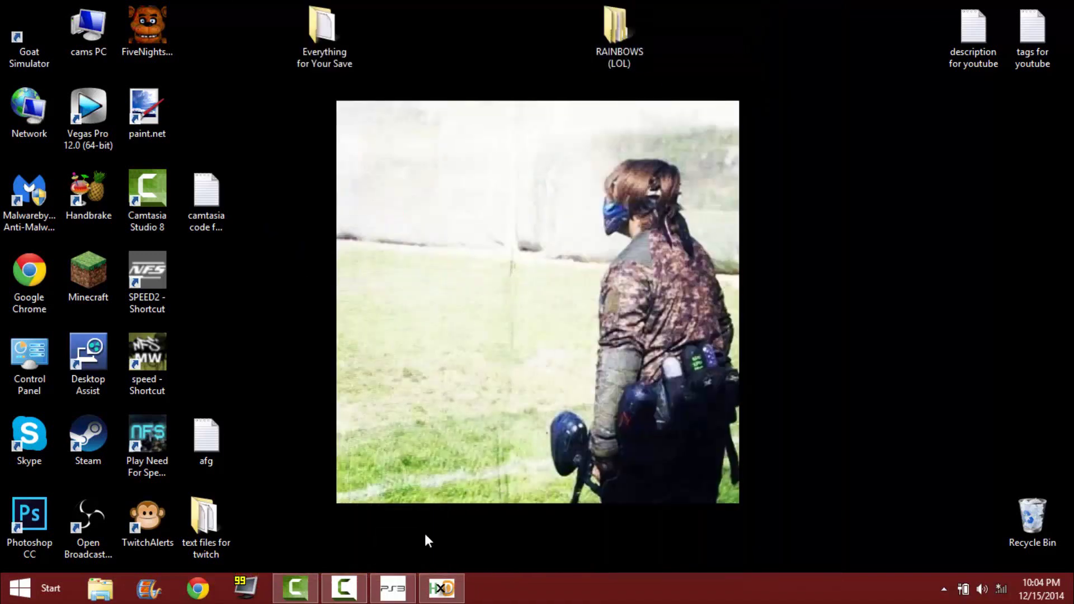
Switch to HxD and open GPAD0_CM from RAINBOWS (LOL) > Decrypted Saves Folders > BLUS30838-AUTO-
click(432, 593)
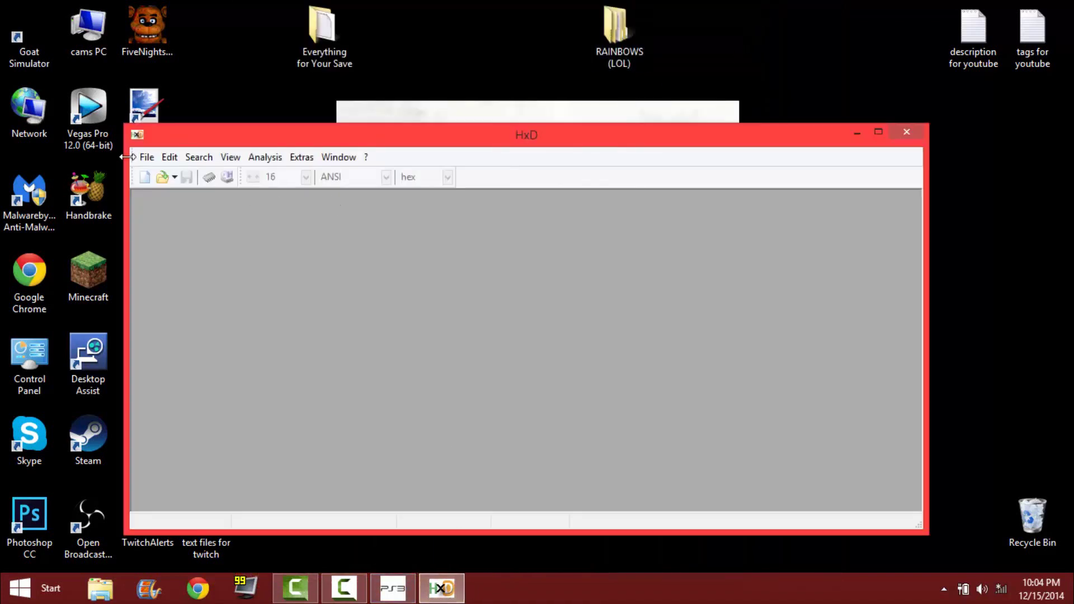
click(145, 158)
click(166, 190)
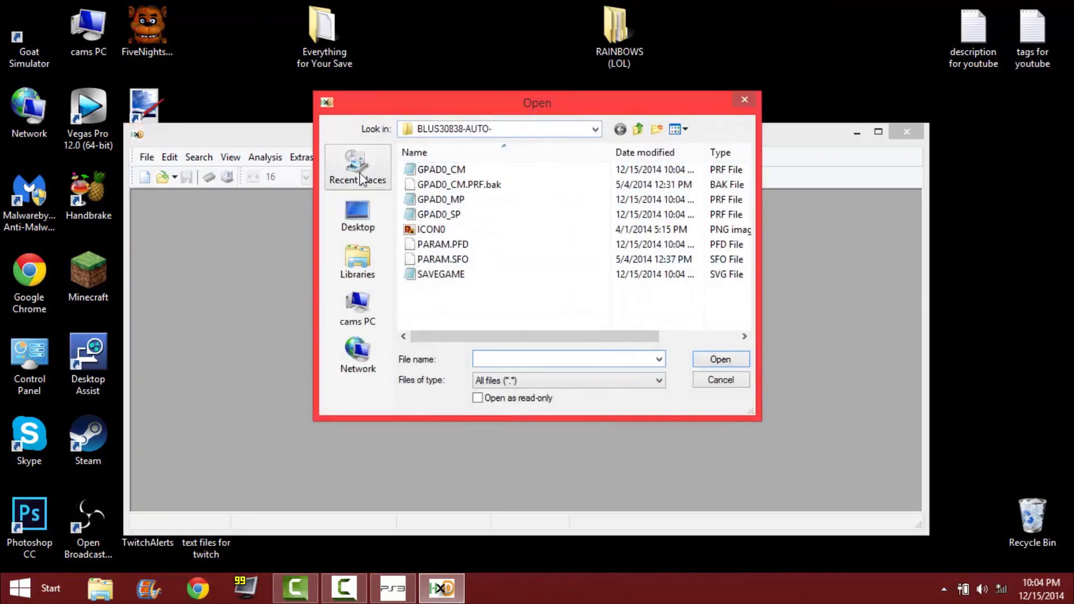
click(341, 217)
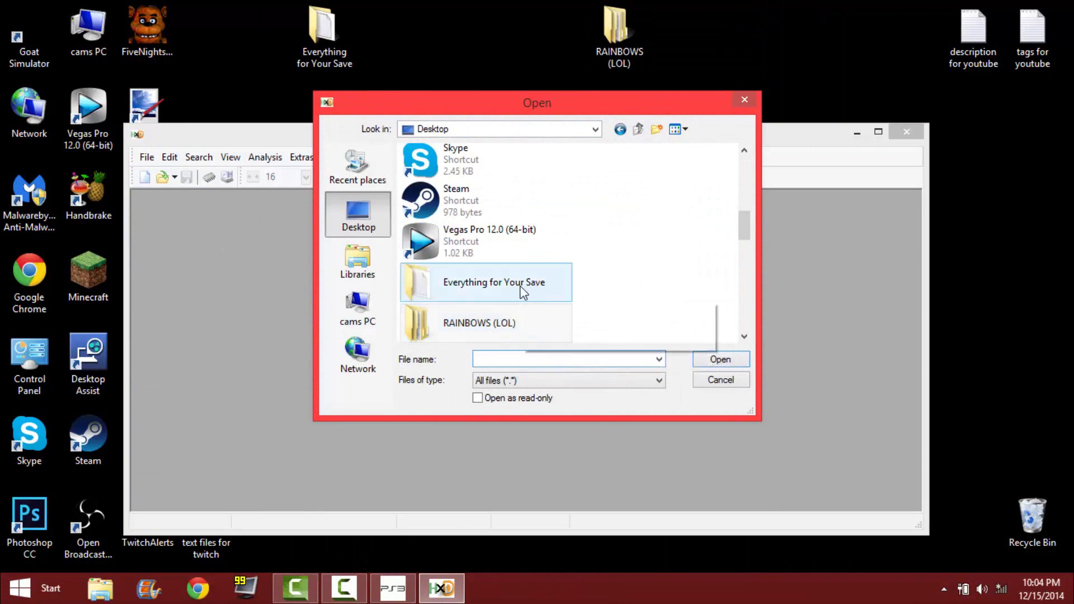
double_click(475, 322)
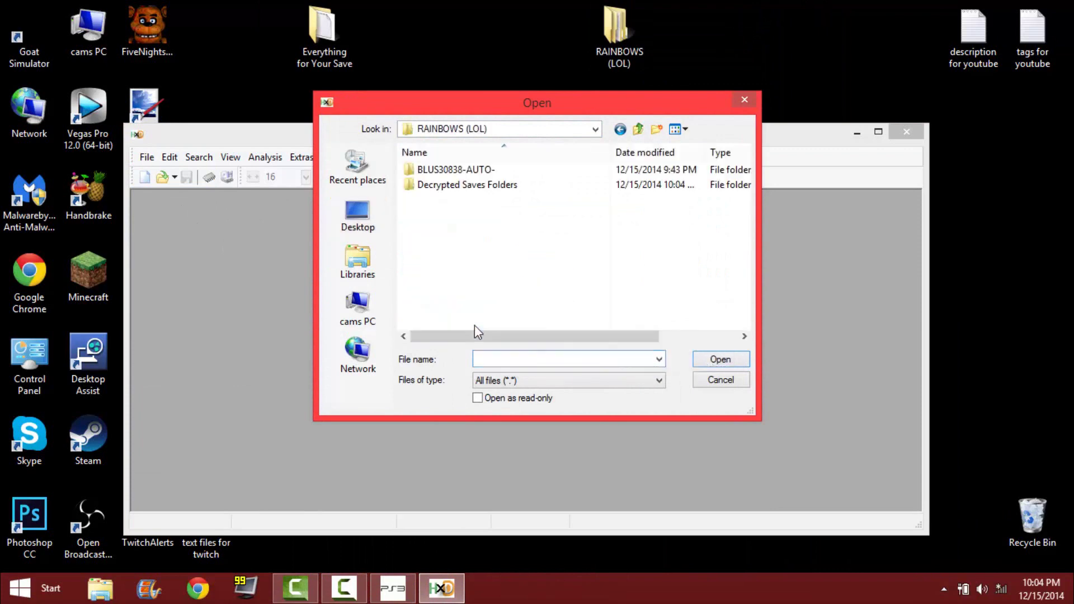
double_click(475, 188)
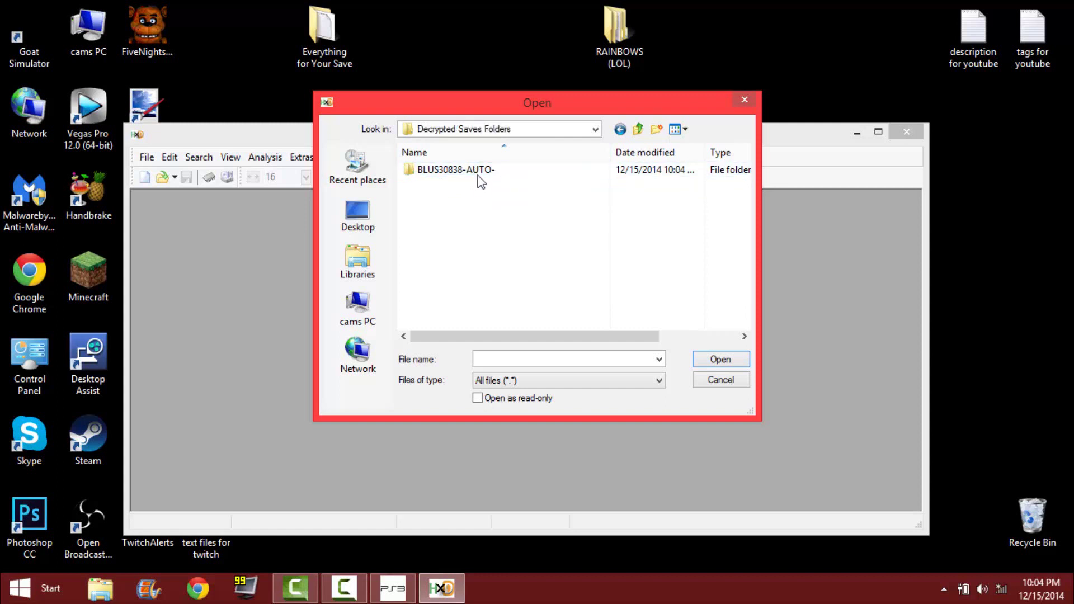
double_click(477, 173)
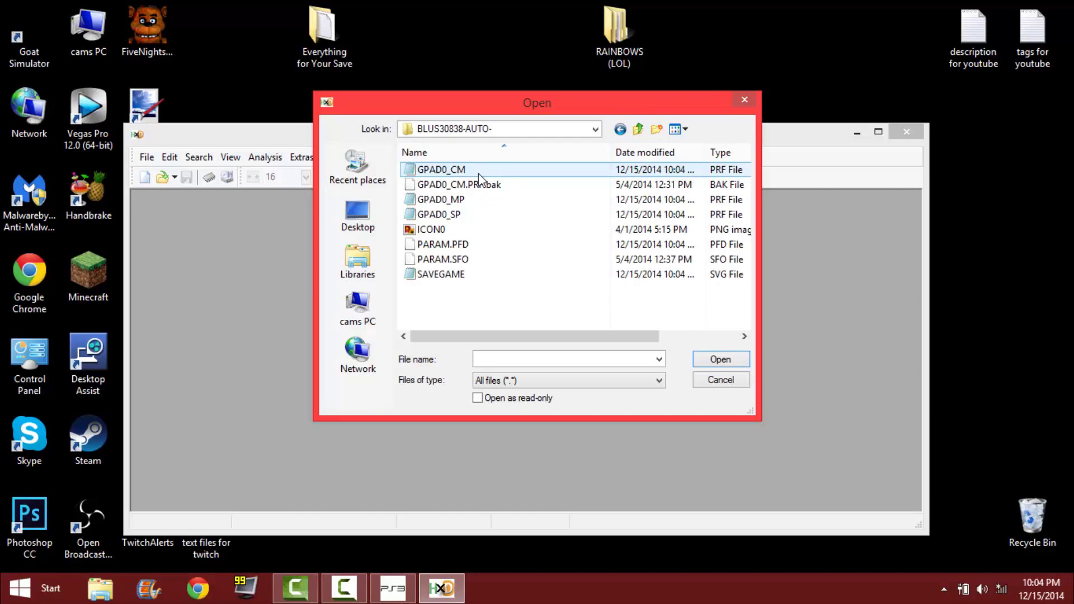
double_click(478, 170)
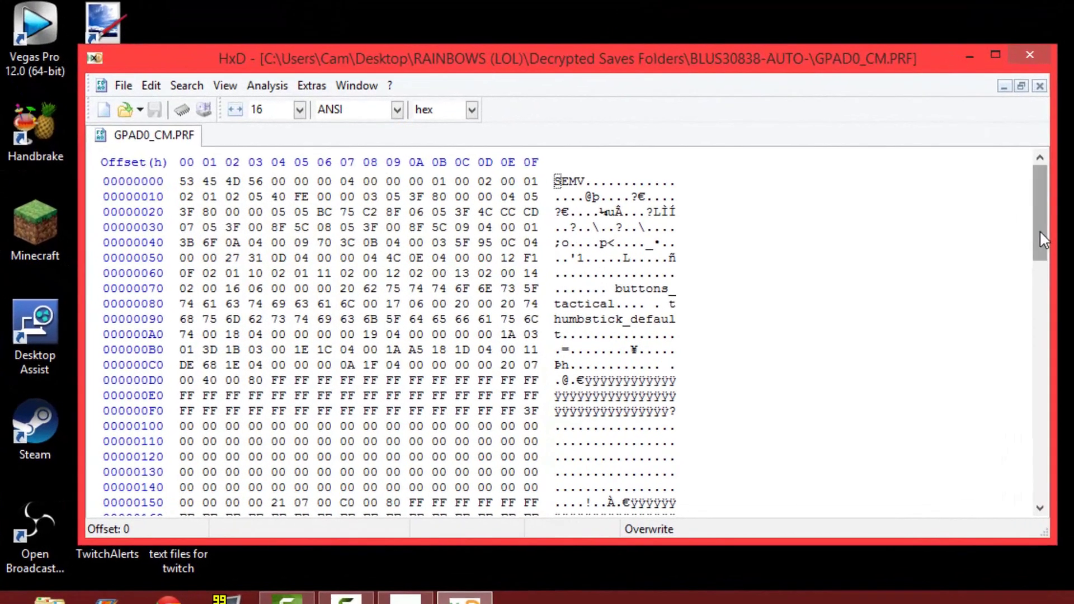
Find the text ^1R^3A^6I^4N^2B^5O^3W^1S near the end of the file and place the cursor at its start
scroll(923, 269, down, 14)
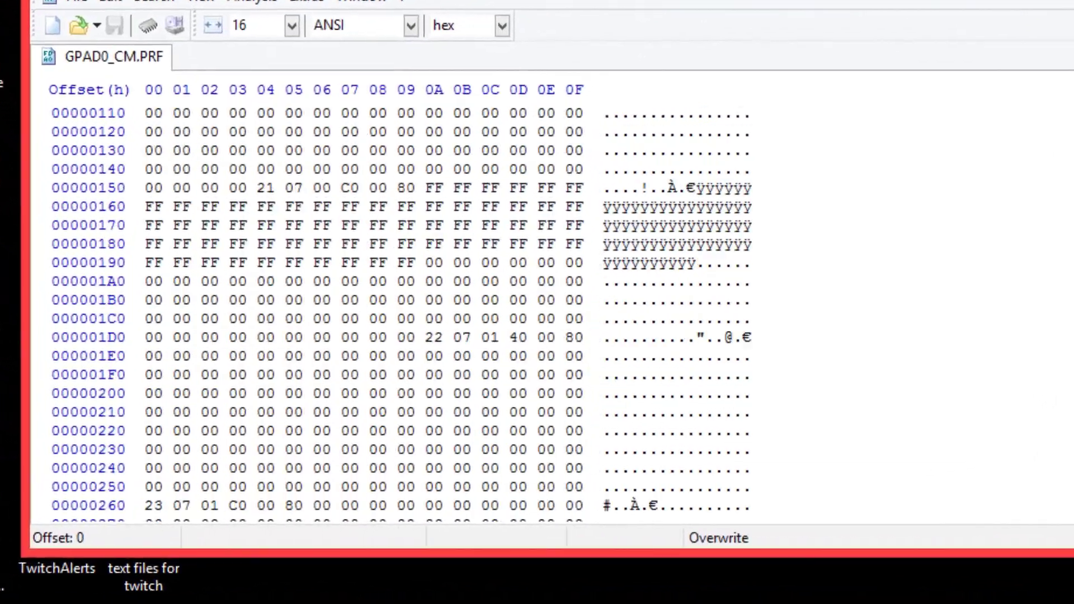
scroll(750, 307, up, 2)
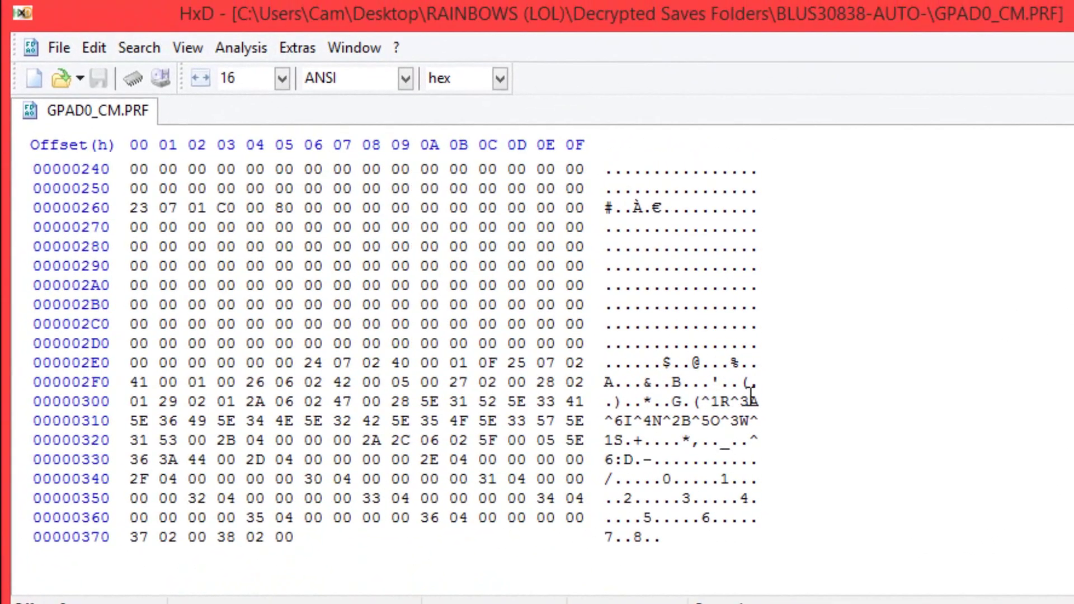
click(705, 401)
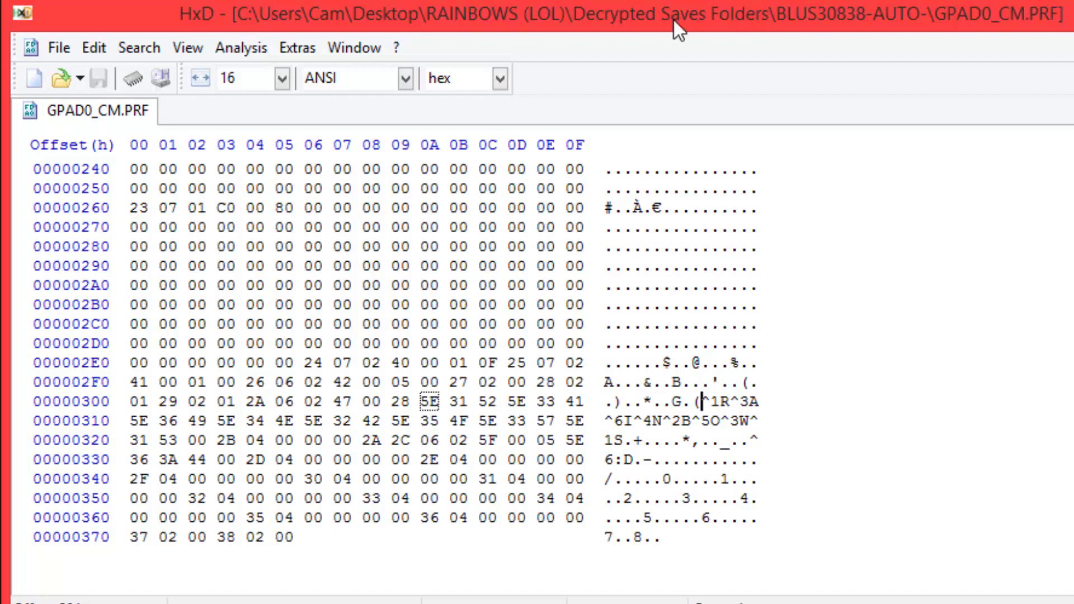
Open the Offsets, Titles, colors, buttons notes from Everything for Your Save and copy the X button character inside the brackets
key(alt+Tab)
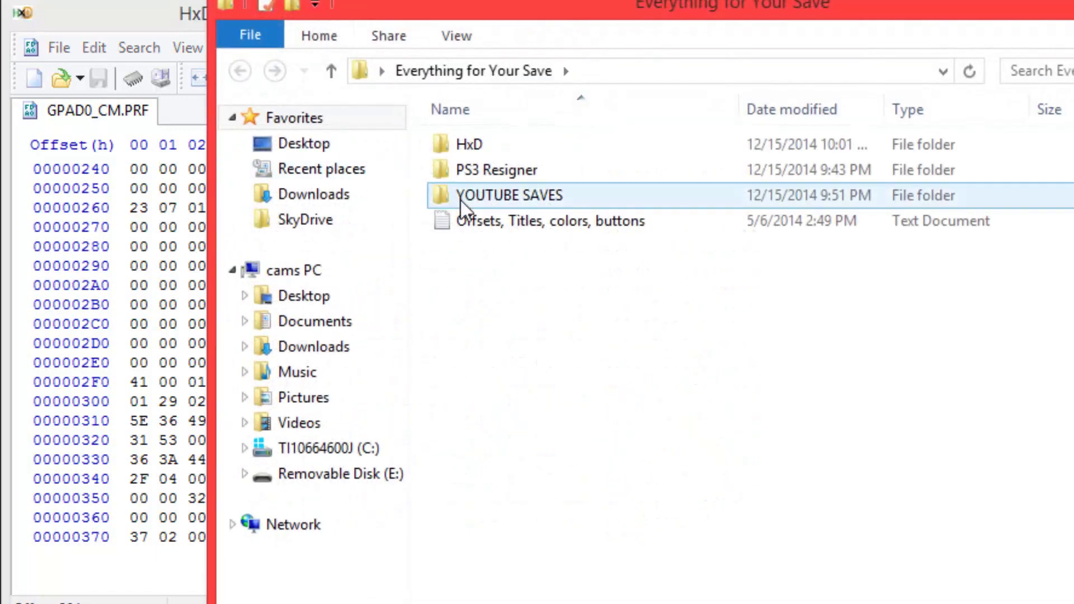
double_click(467, 217)
scroll(493, 146, down, 2)
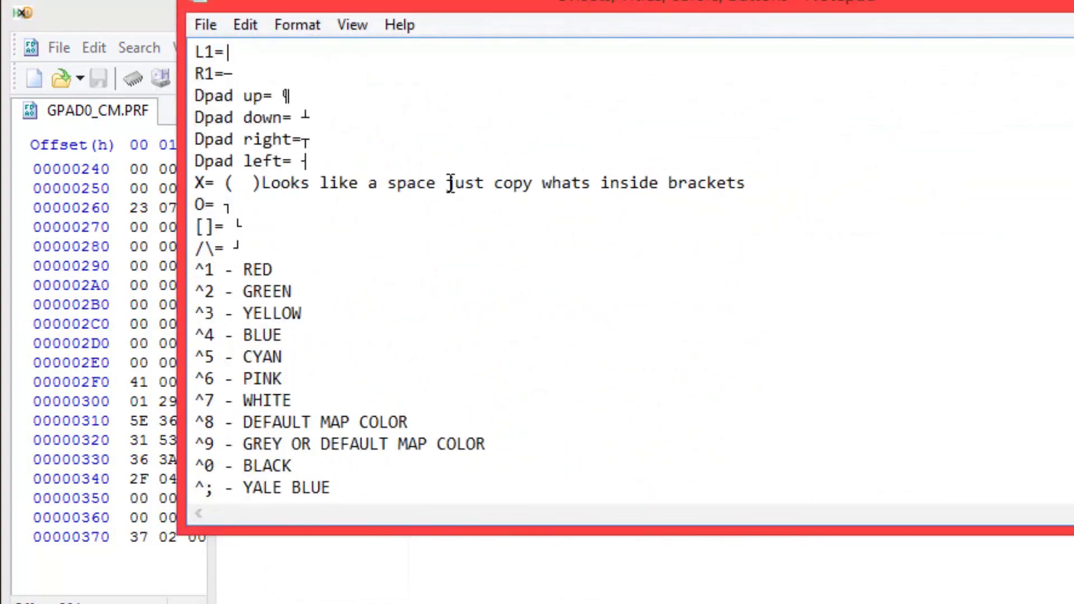
scroll(451, 183, up, 2)
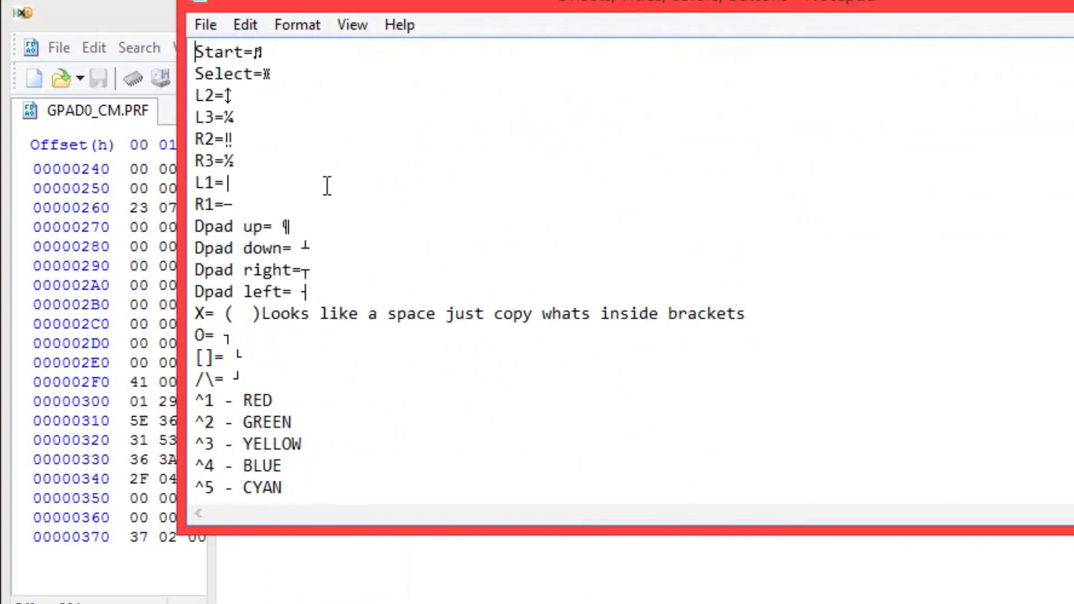
click(237, 313)
drag(234, 313, 252, 314)
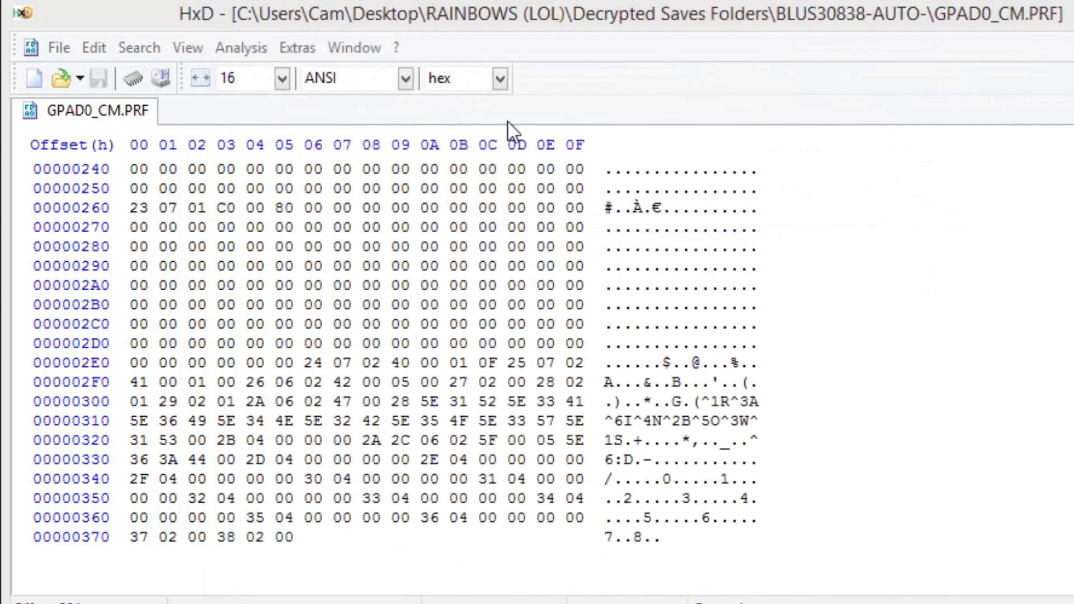
In HxD, replace the first ^ of the rainbow title text with the copied X button character
click(704, 401)
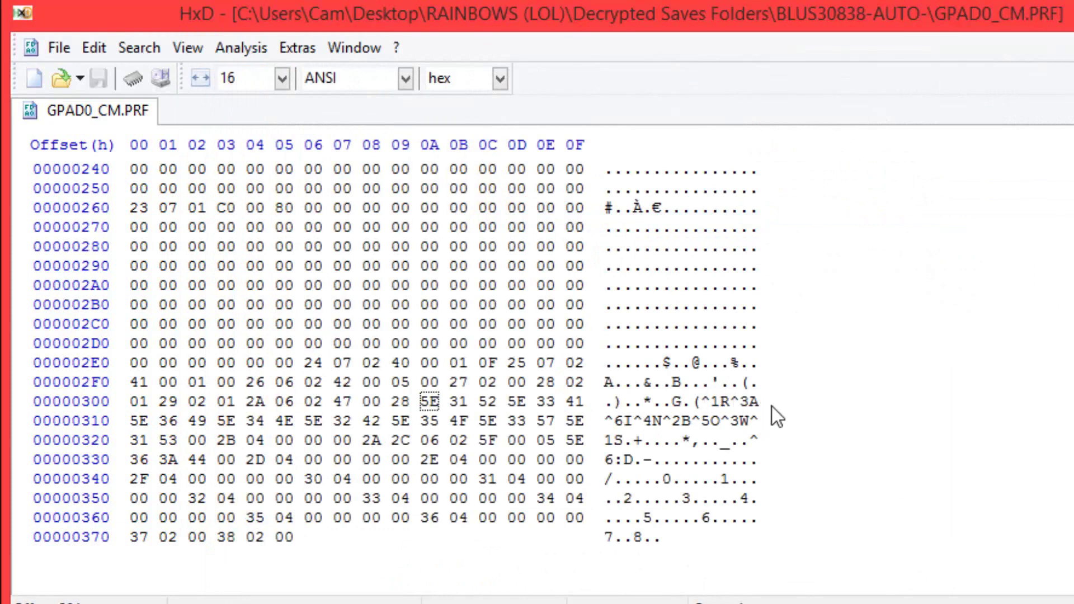
click(715, 400)
key(BackSpace)
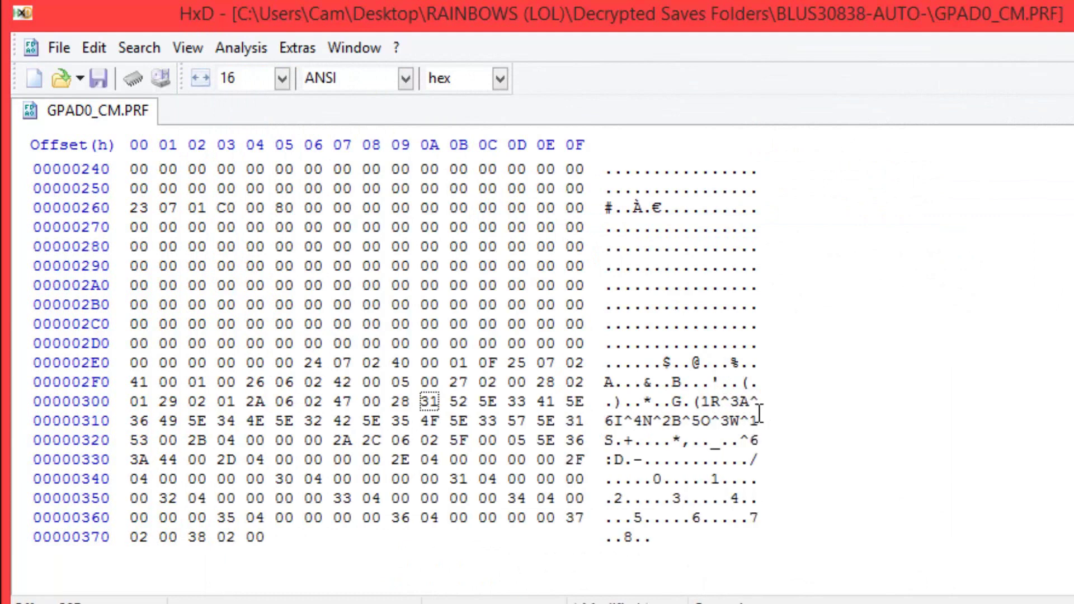
key(ctrl+v)
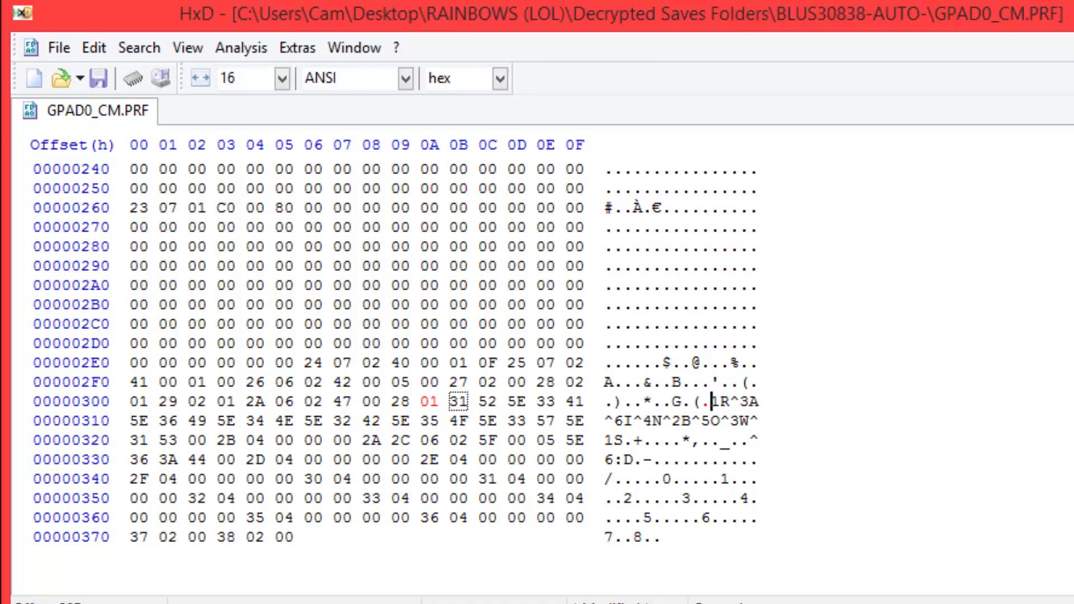
Check the color codes in the notes, and overwrite the title text after the X button character with ^2Christmas
key(alt+Tab)
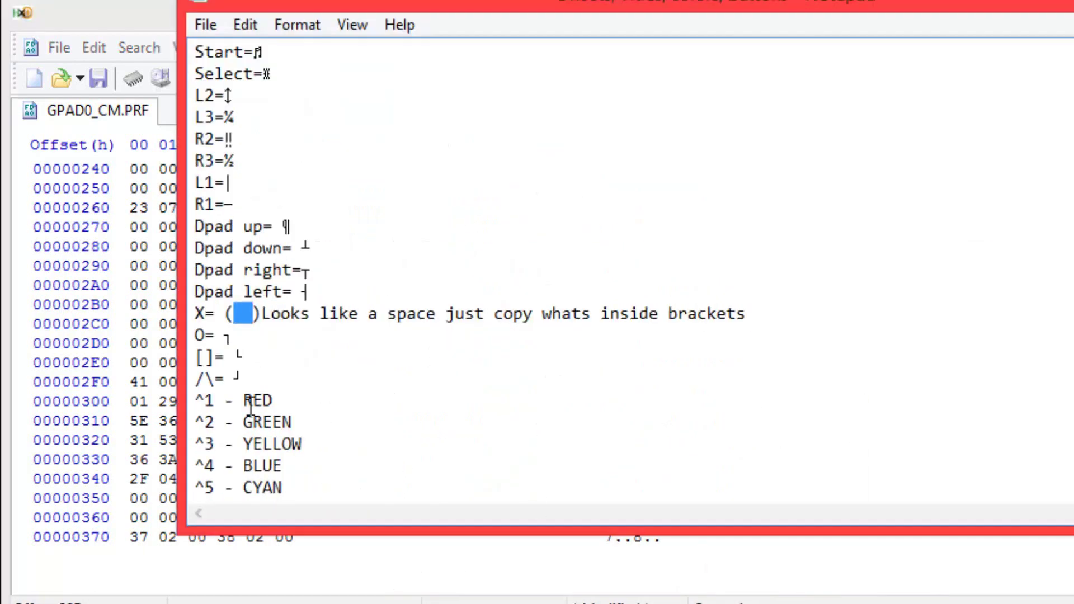
key(alt+Tab)
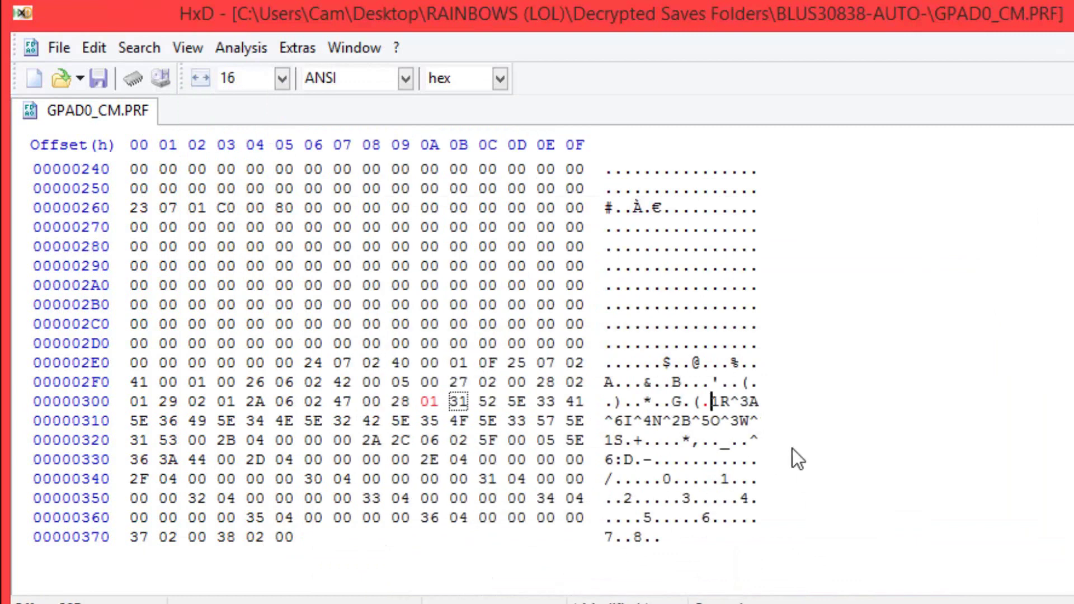
text(^2)
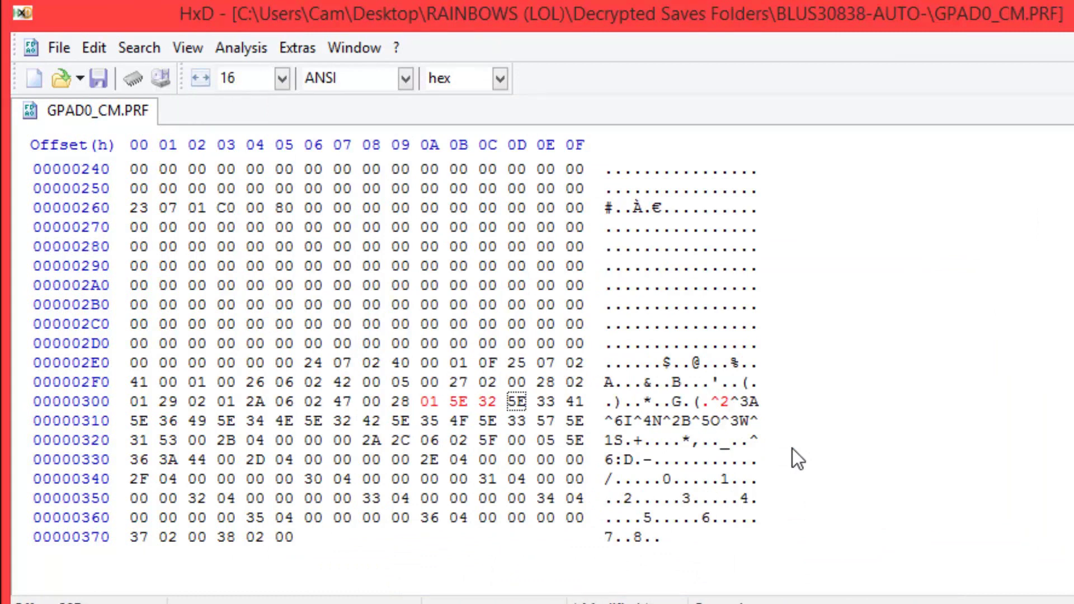
text(Ch)
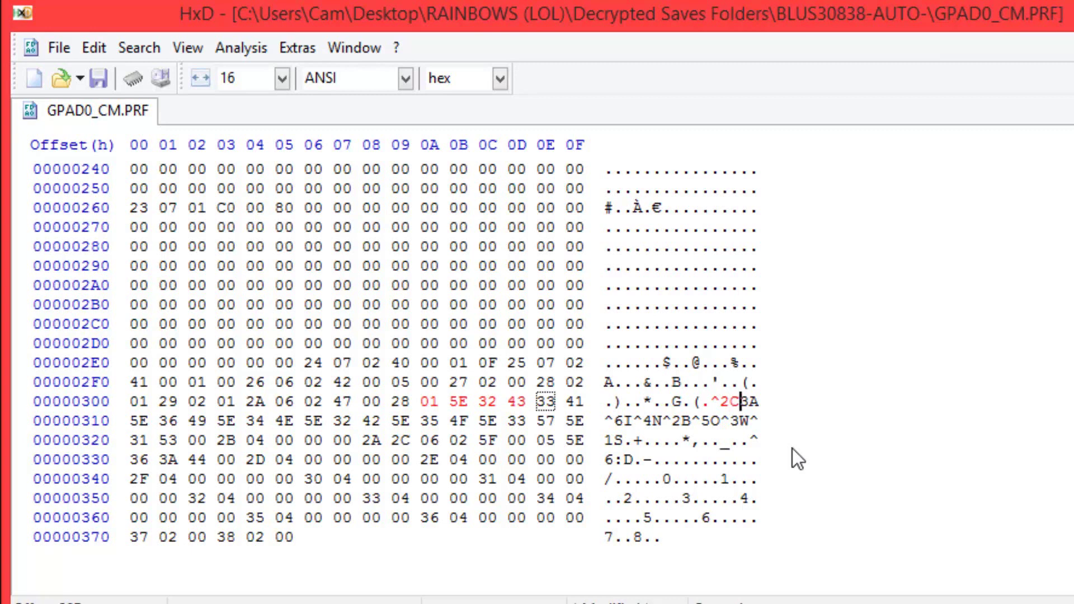
text(r)
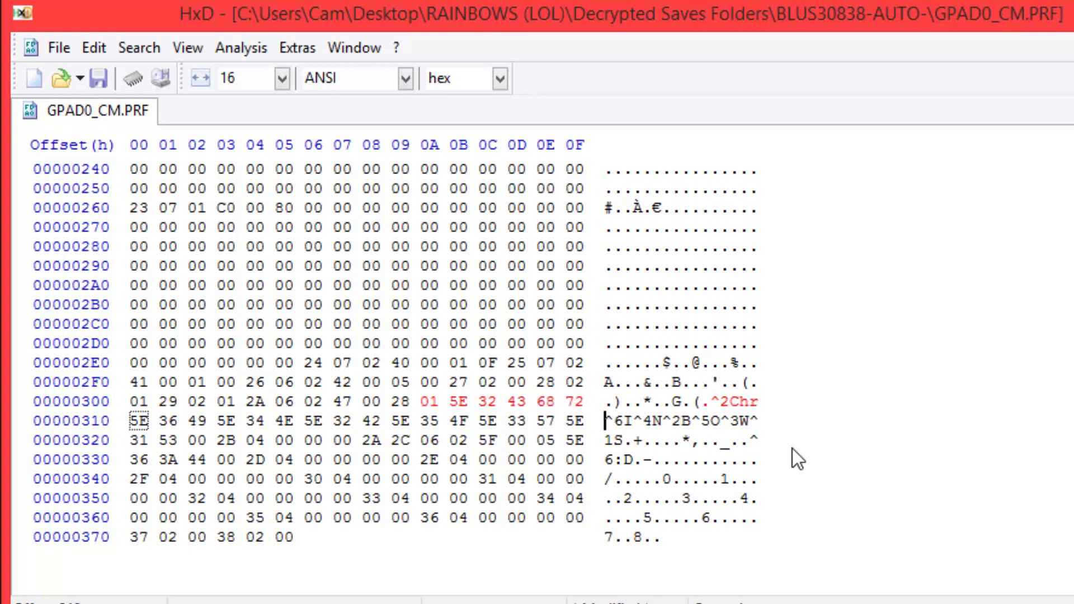
text(ist)
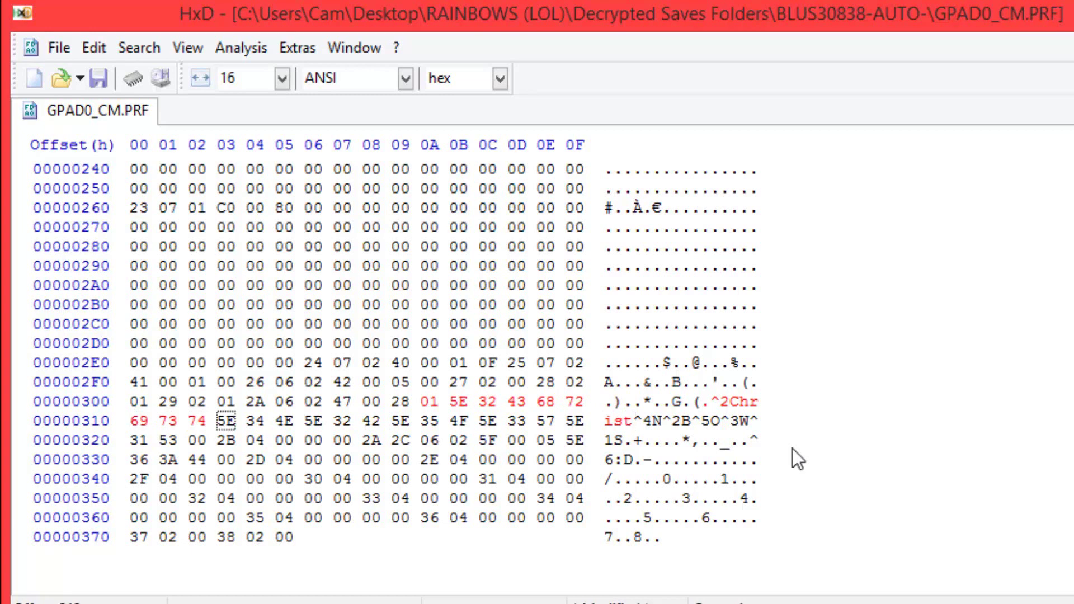
text(mas)
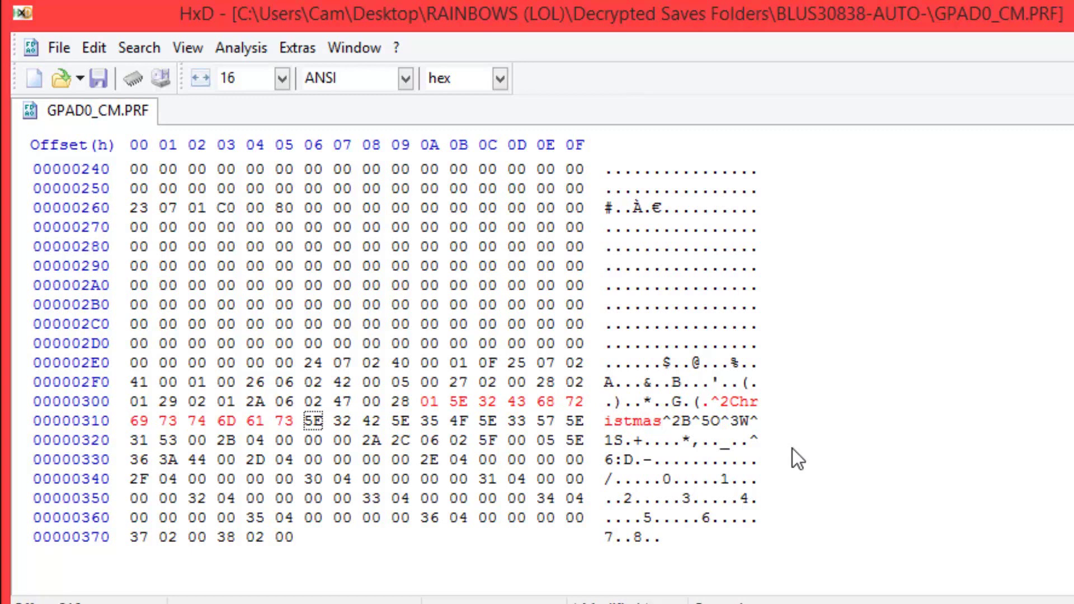
Keep the ^ after Christmas and overwrite the rest of the title so it continues ^1Cheer^2<3 with a trailing space
key(Right)
text(1)
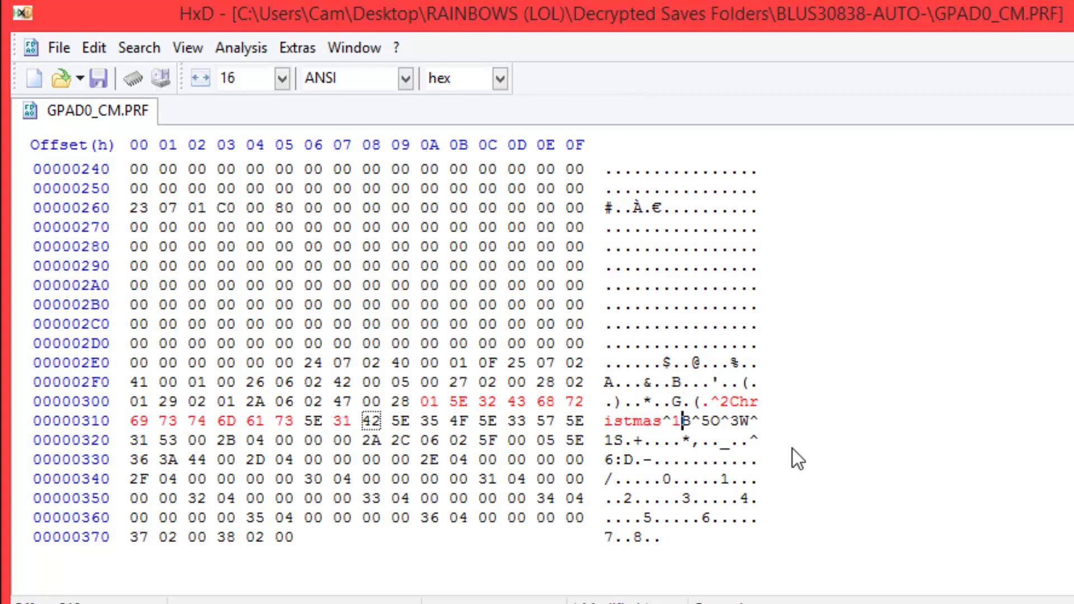
text(Cheer)
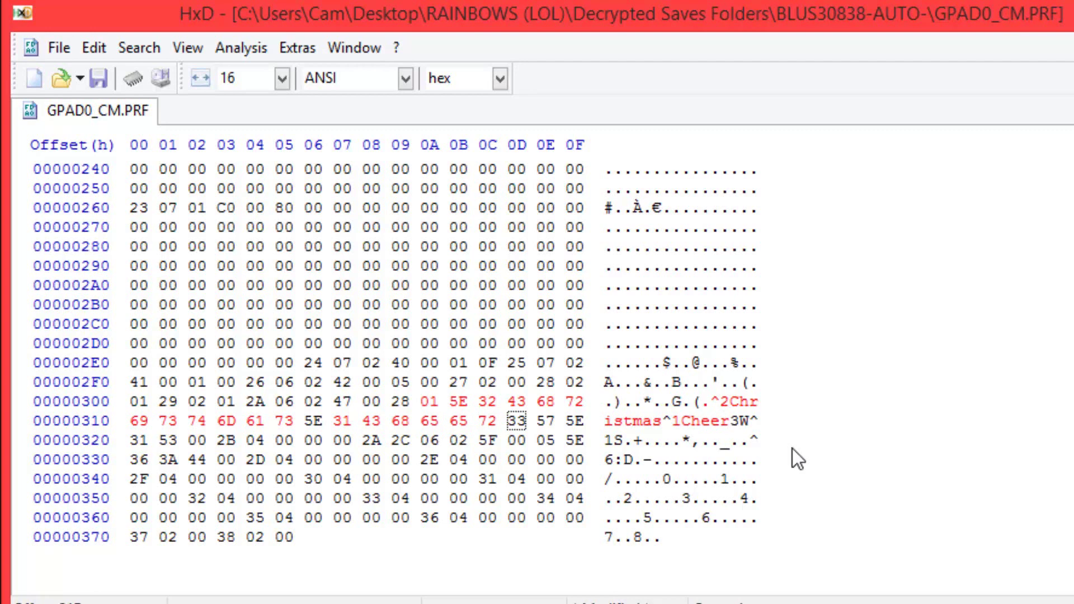
text(^)
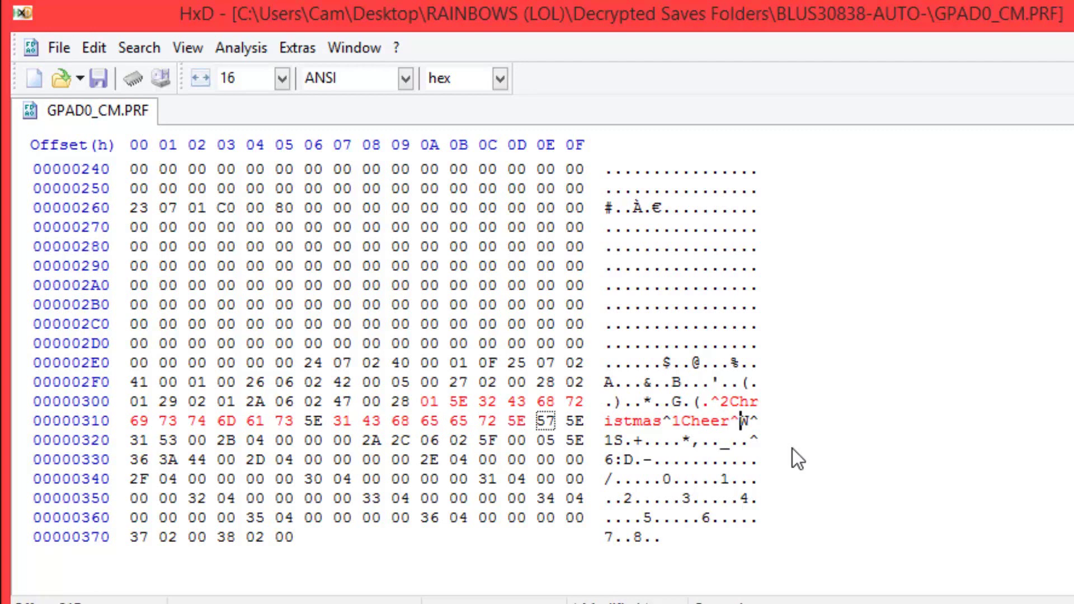
text(2)
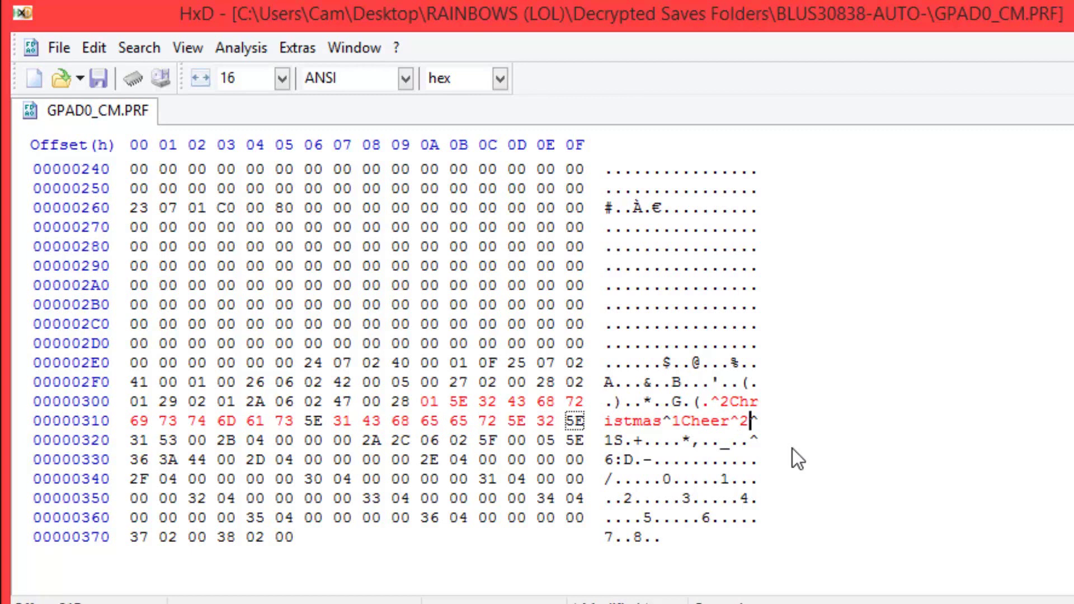
text(<3)
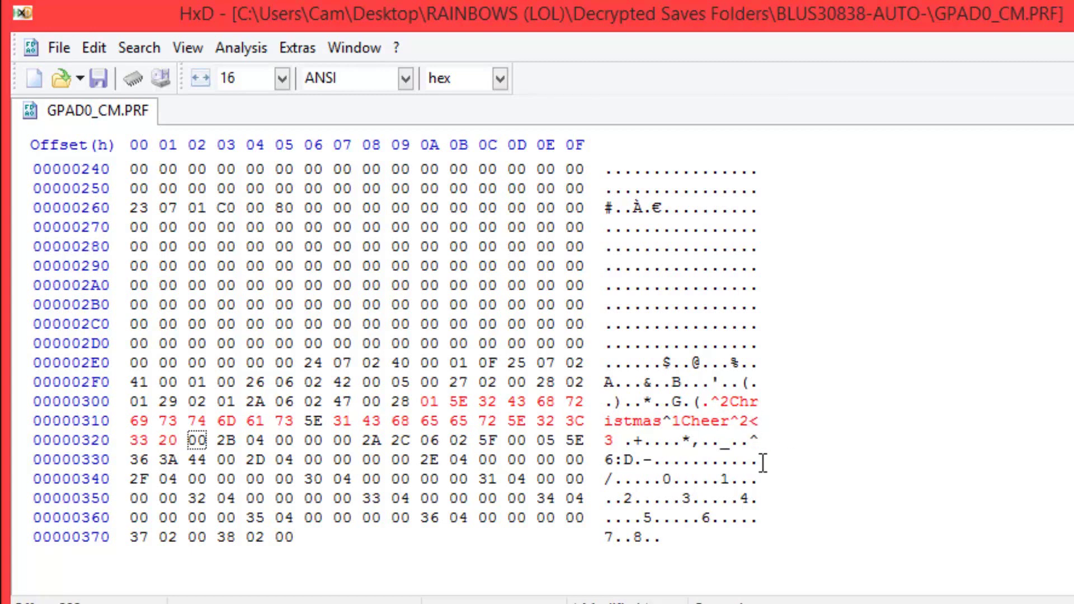
Change the color code of the ^6:D clan tag to 2 and delete its :D characters
drag(754, 441, 609, 461)
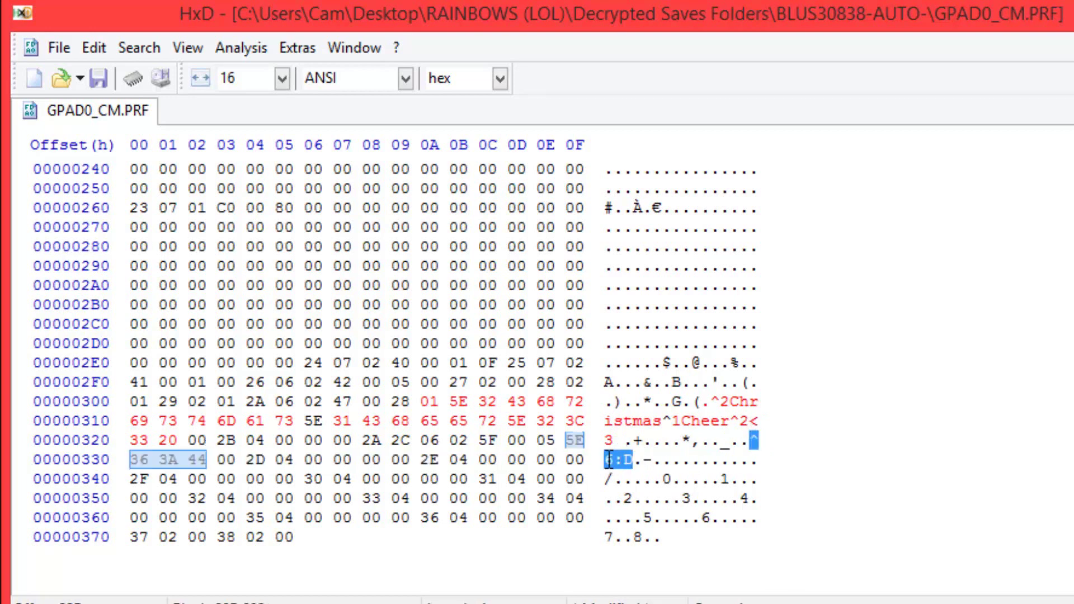
click(608, 461)
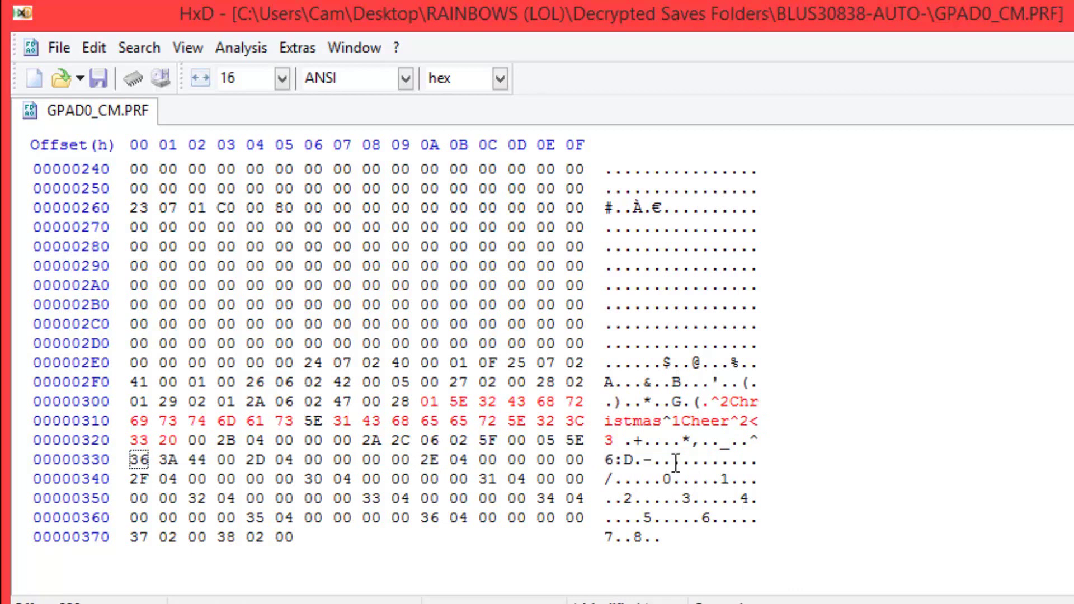
text(2)
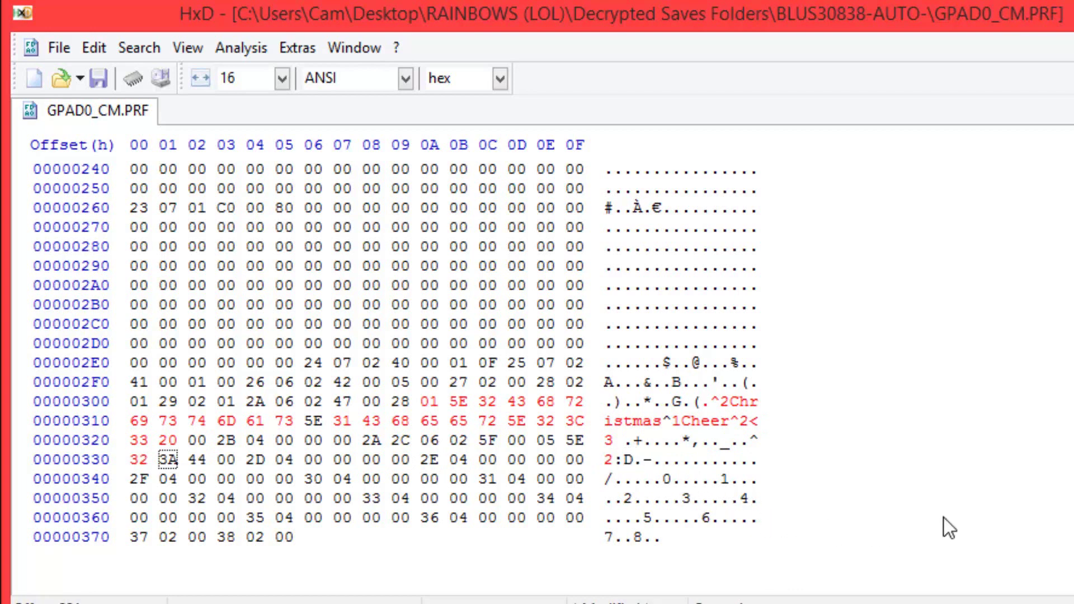
click(641, 460)
key(BackSpace)
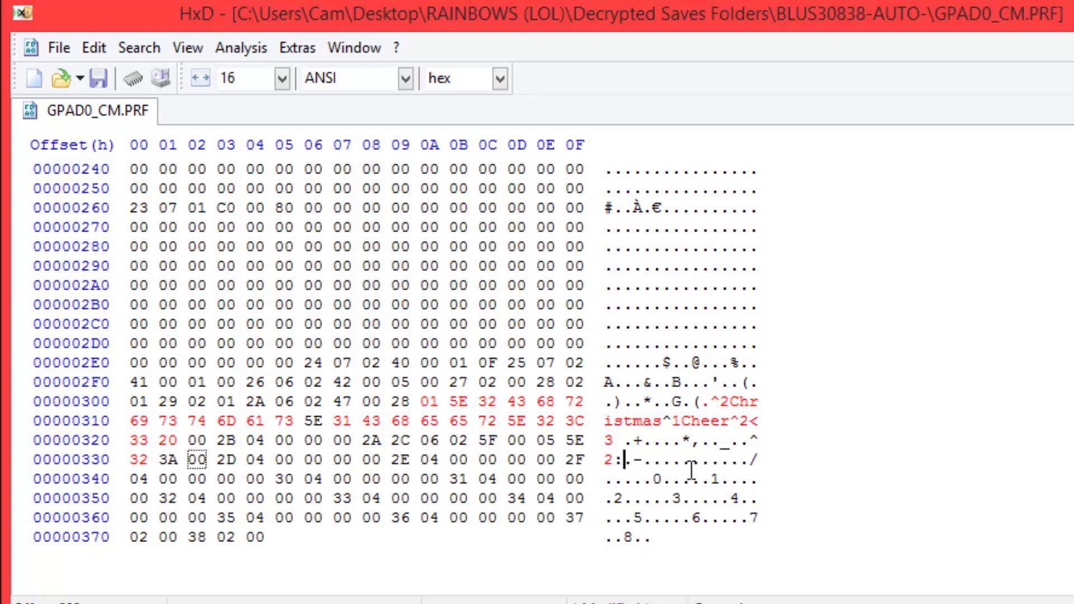
key(BackSpace)
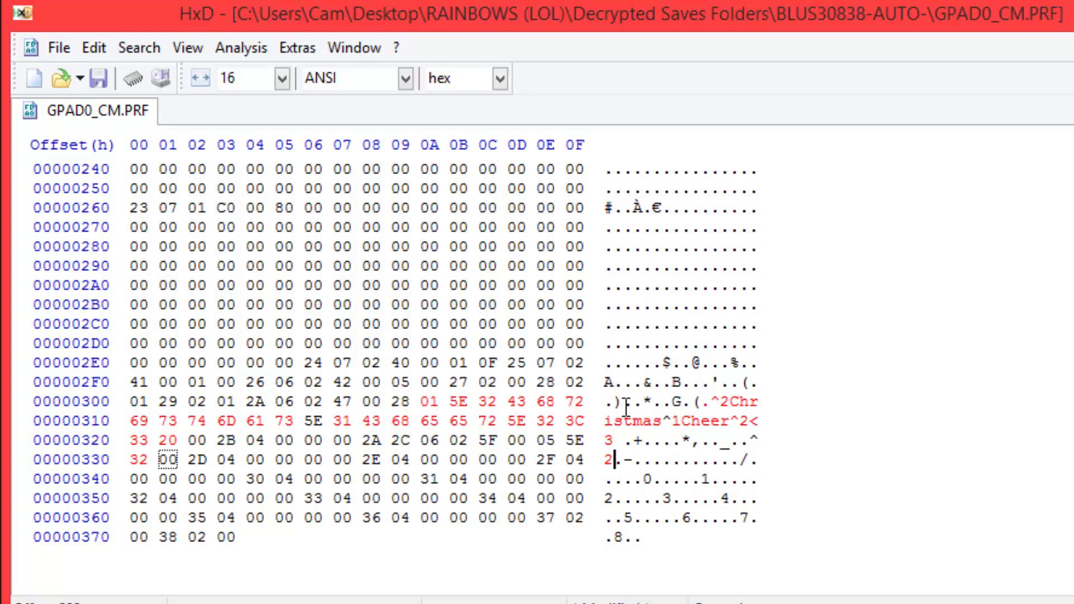
Copy the X button character at the title's start and insert it twice after the clan tag's ^2
click(706, 402)
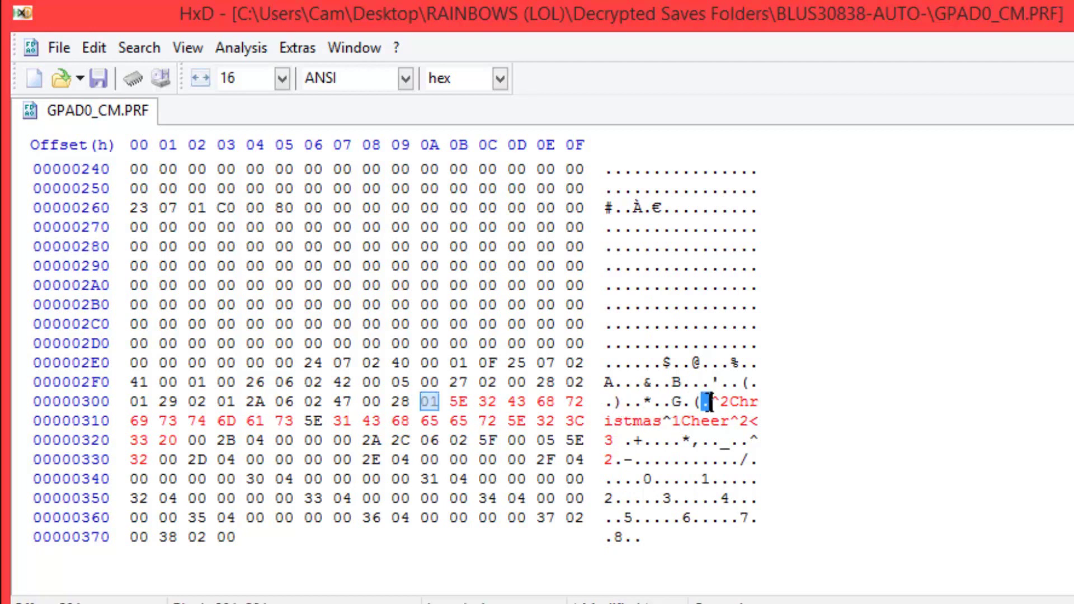
click(702, 402)
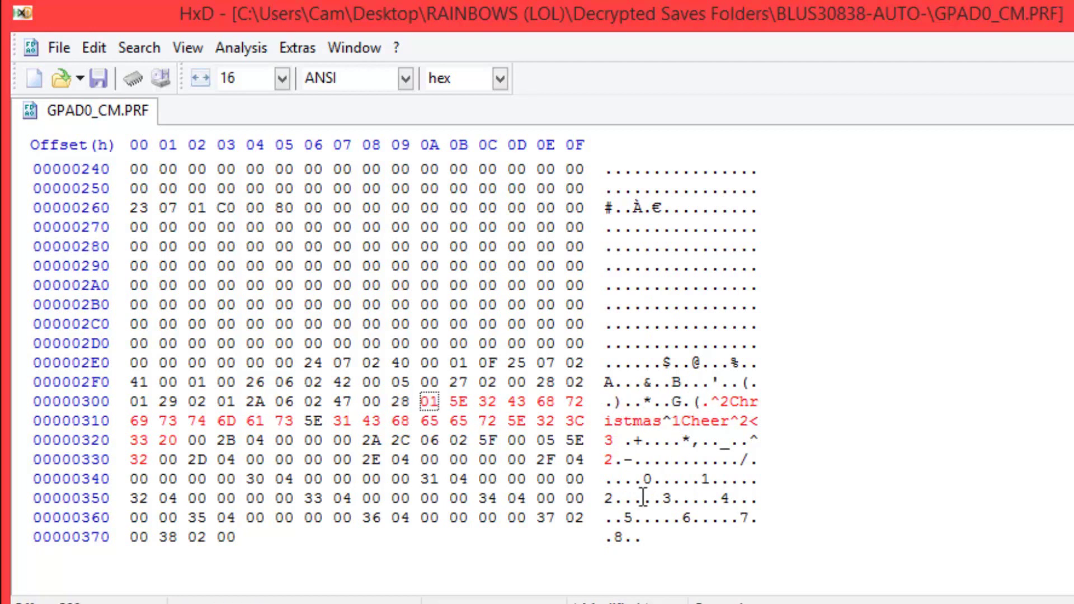
click(617, 460)
key(ctrl+v)
key(ctrl+v)
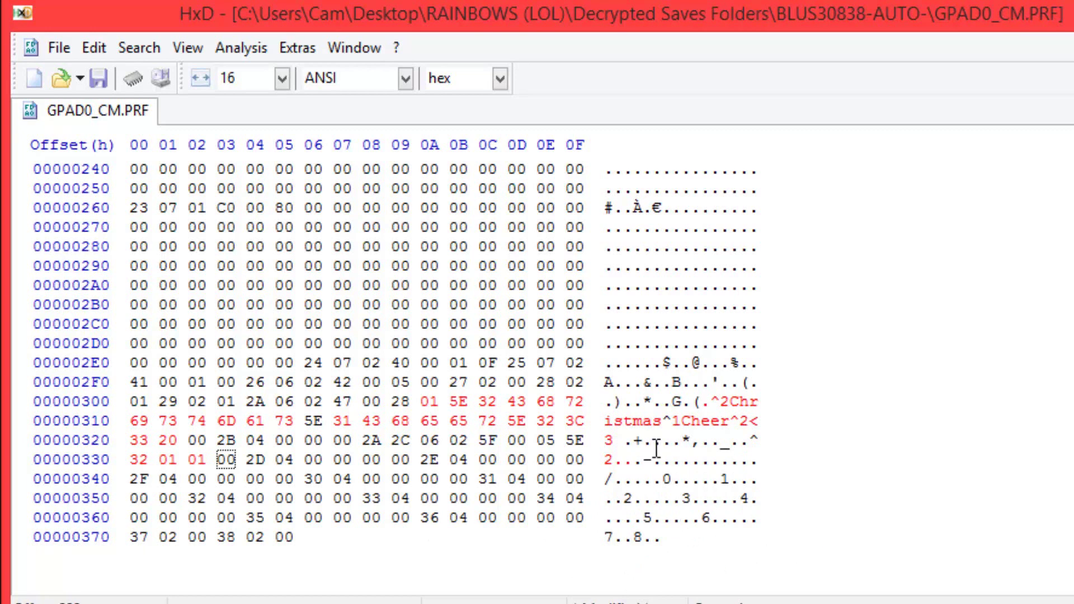
drag(753, 441, 642, 465)
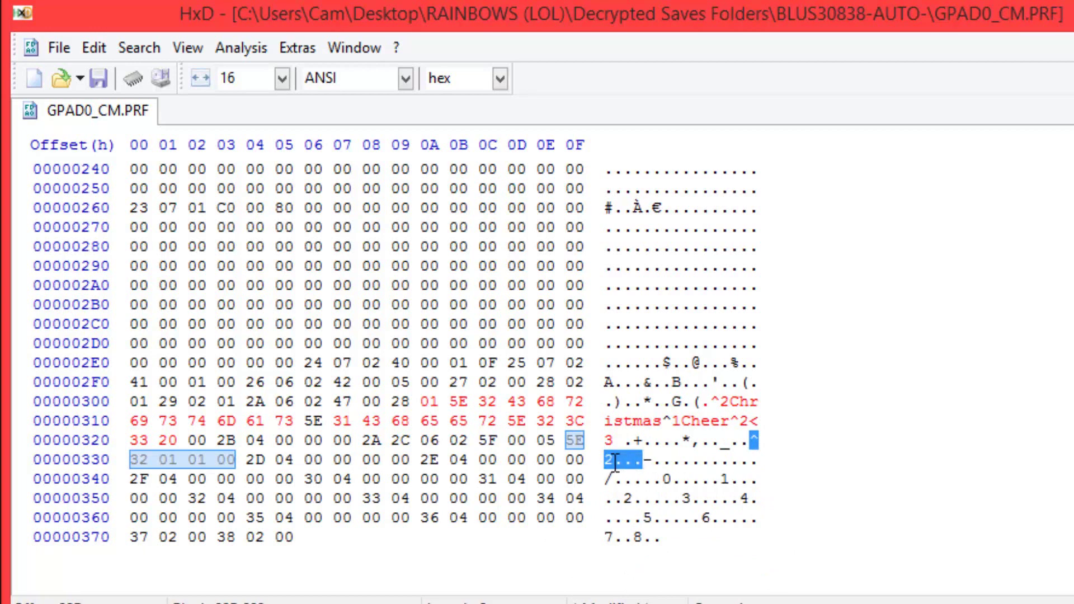
click(750, 442)
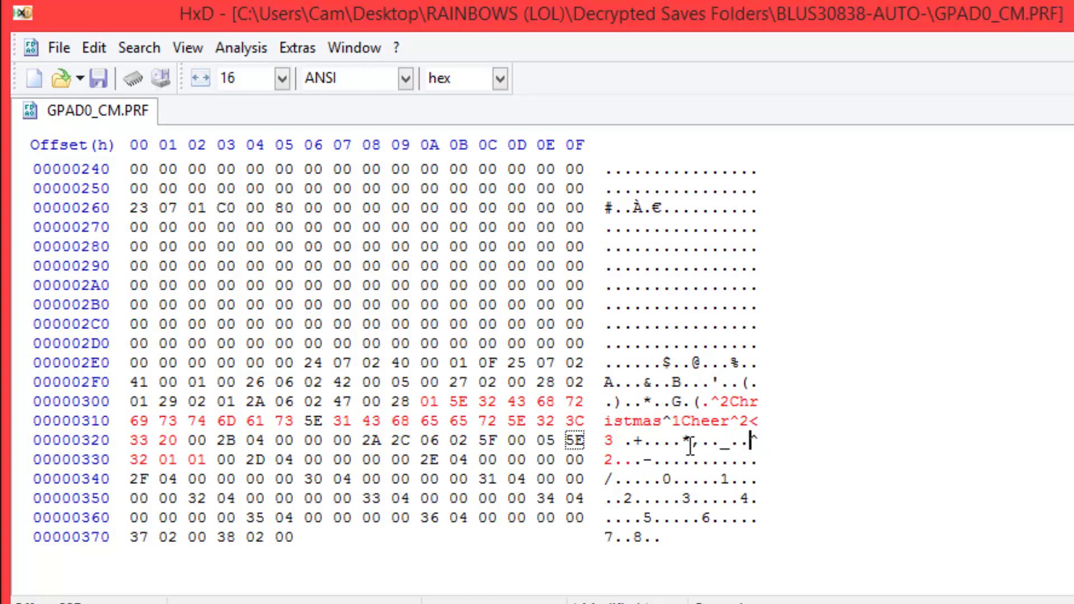
Locate the title background byte before the comma and examine the list of title values in the notes
drag(684, 441, 691, 443)
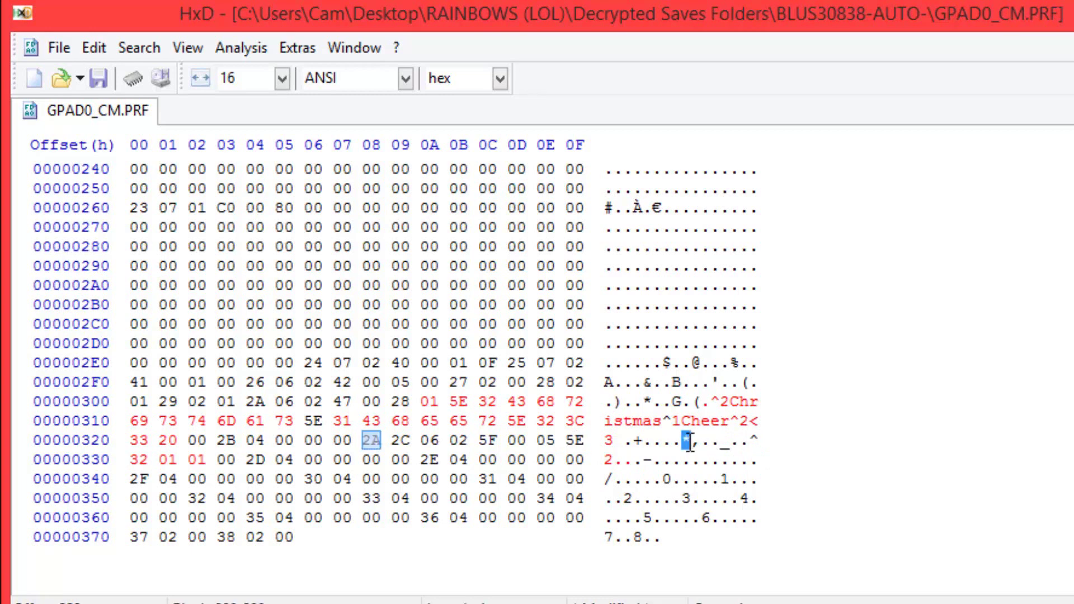
click(367, 440)
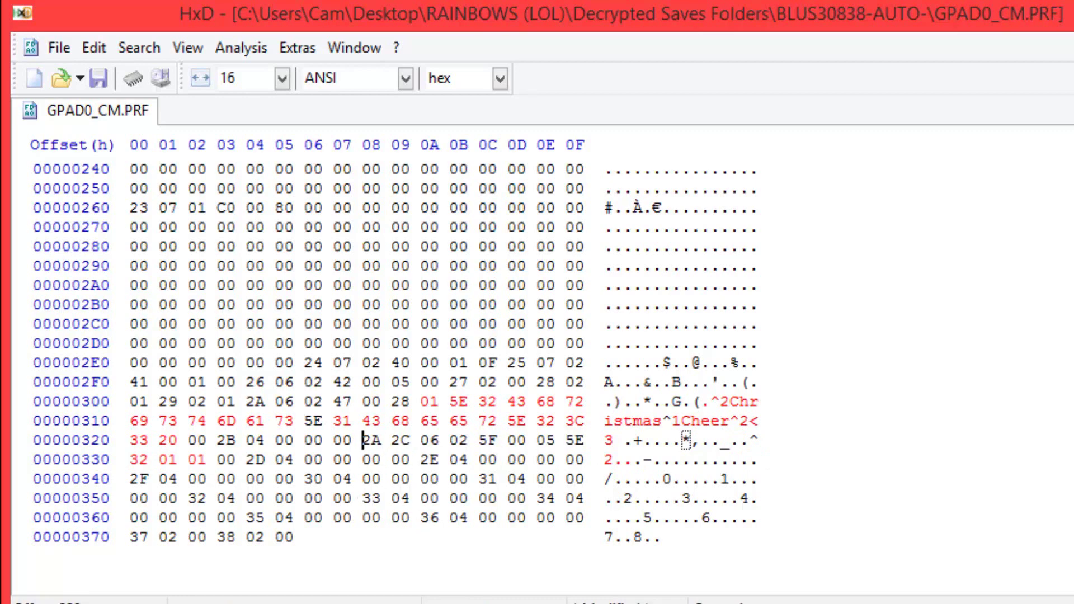
key(alt+Tab)
scroll(324, 293, down, 8)
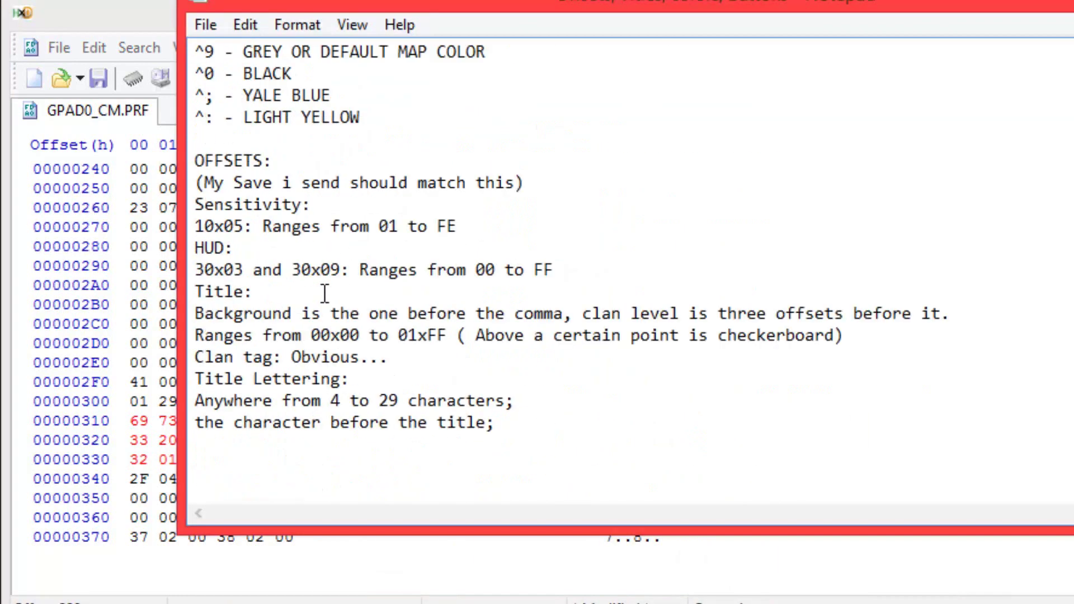
scroll(324, 292, down, 12)
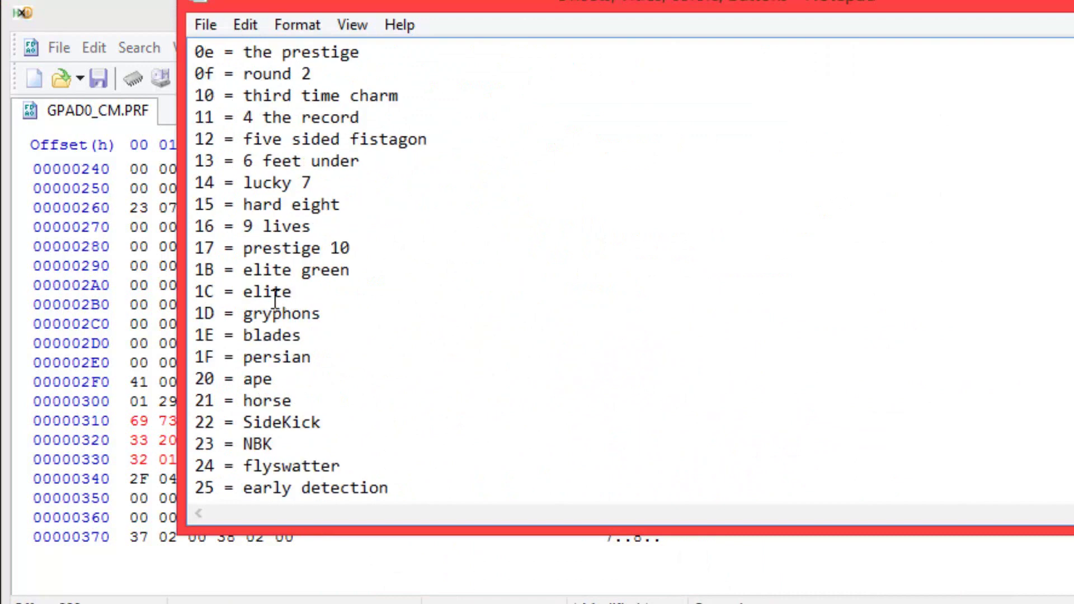
scroll(275, 299, down, 4)
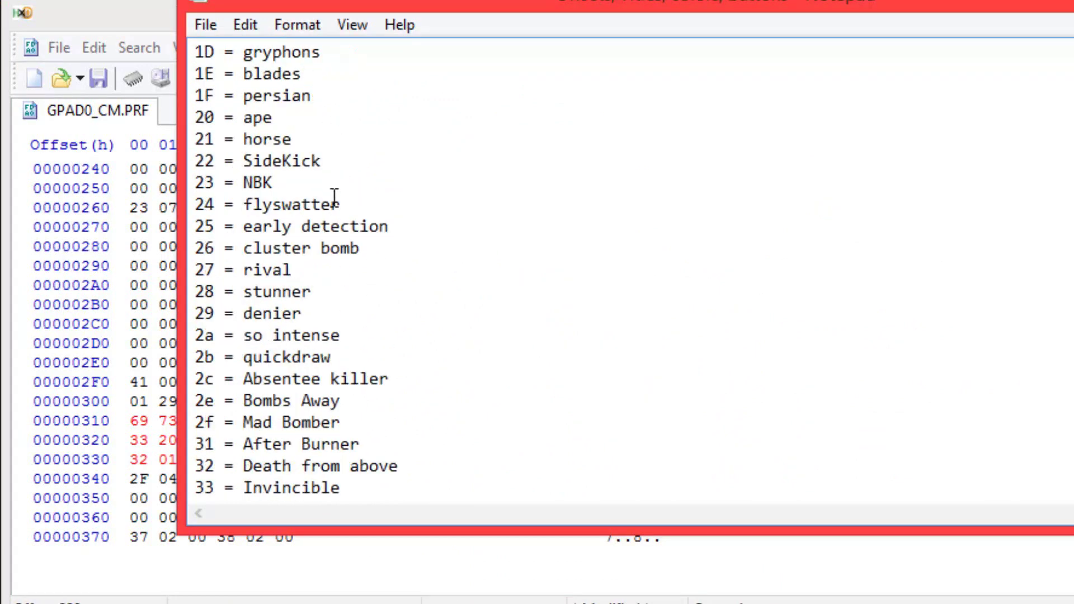
scroll(335, 201, down, 8)
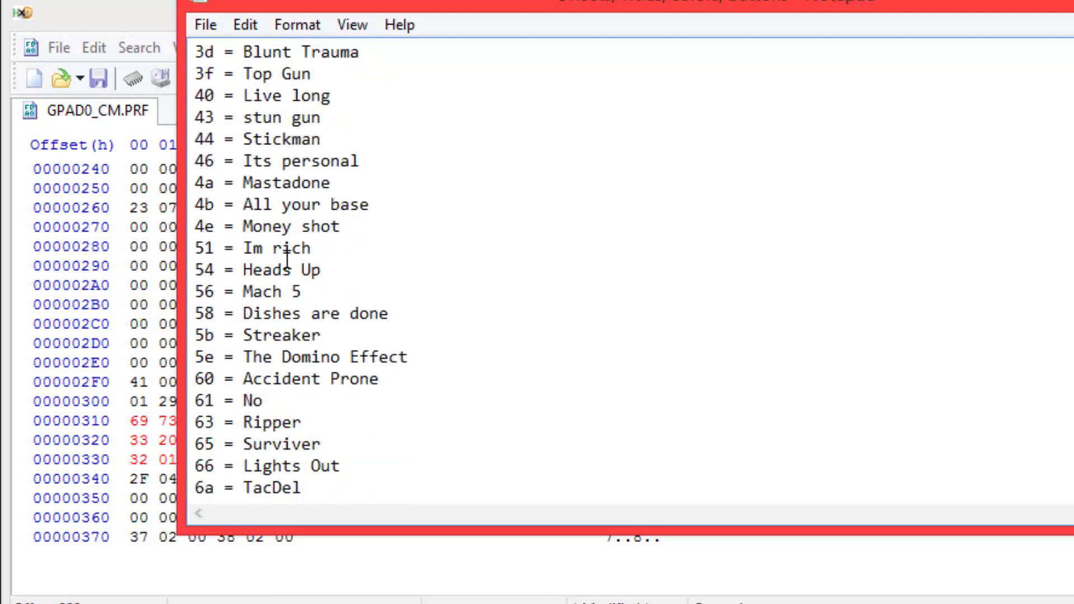
scroll(287, 258, down, 11)
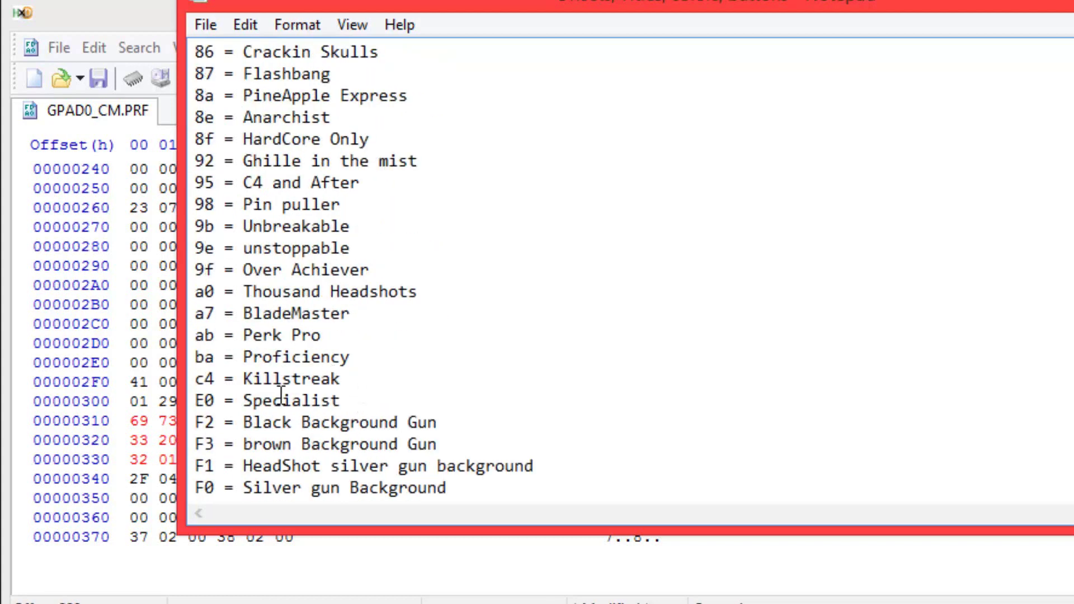
scroll(281, 392, up, 16)
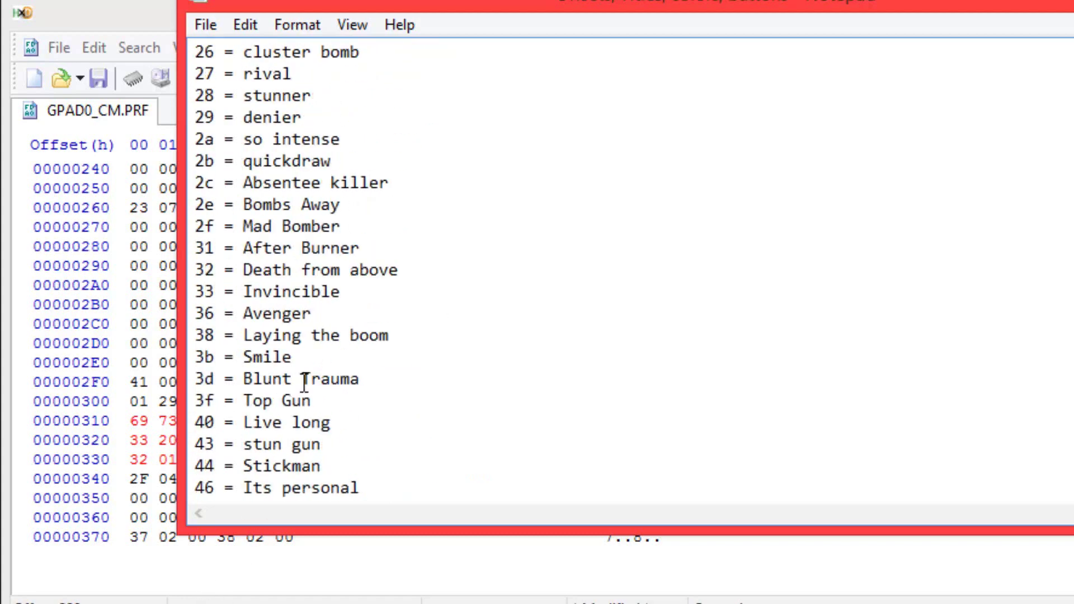
scroll(304, 383, up, 9)
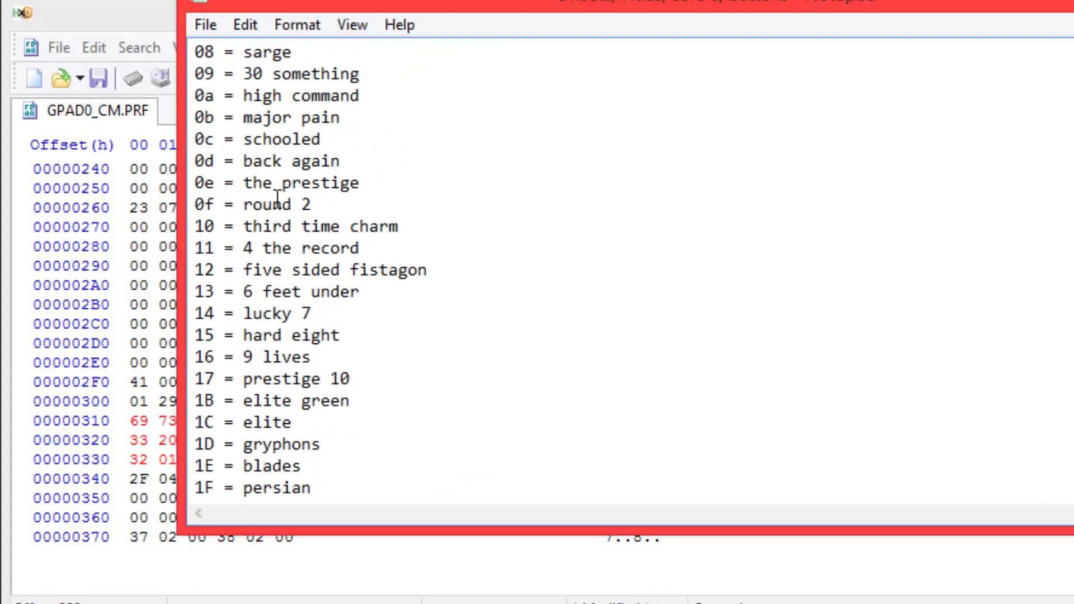
scroll(288, 180, up, 2)
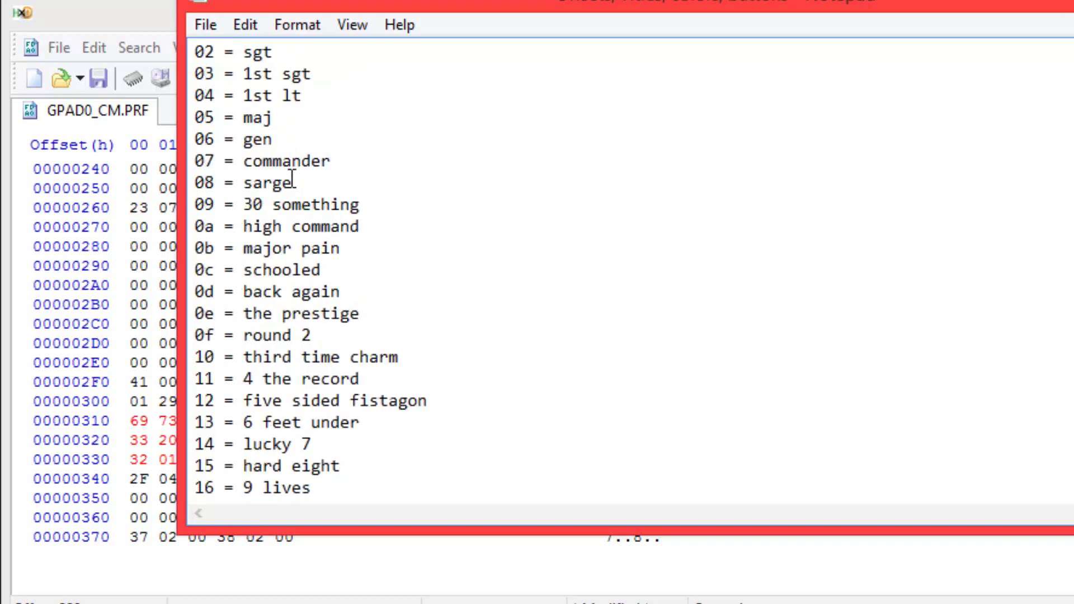
scroll(291, 181, up, 1)
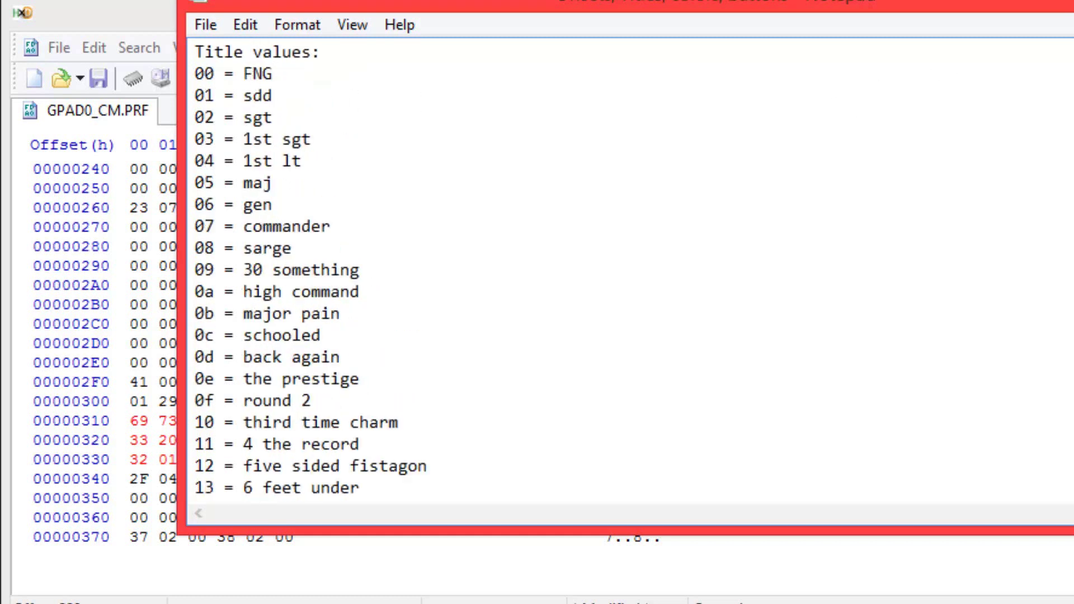
Set the title background byte before the comma to 00 and save the GPAD0_CM.PRF file
click(49, 197)
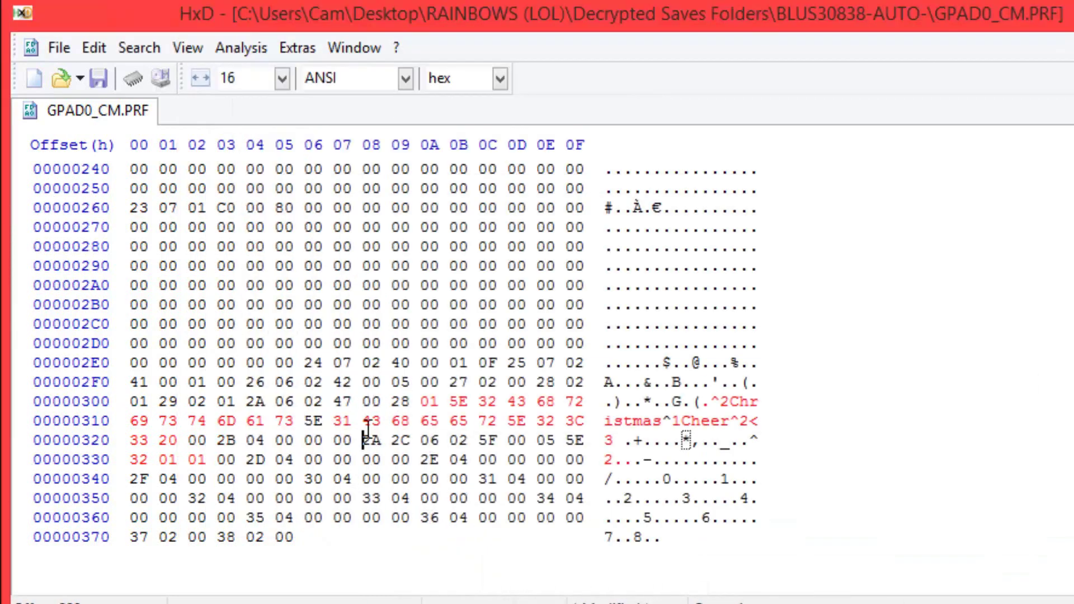
text(00)
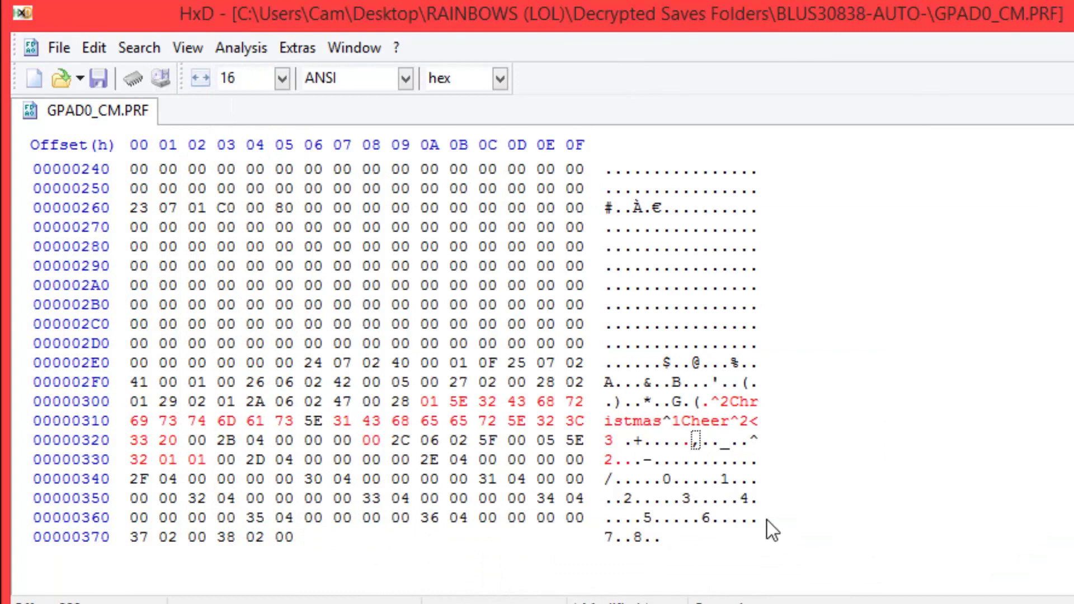
click(101, 78)
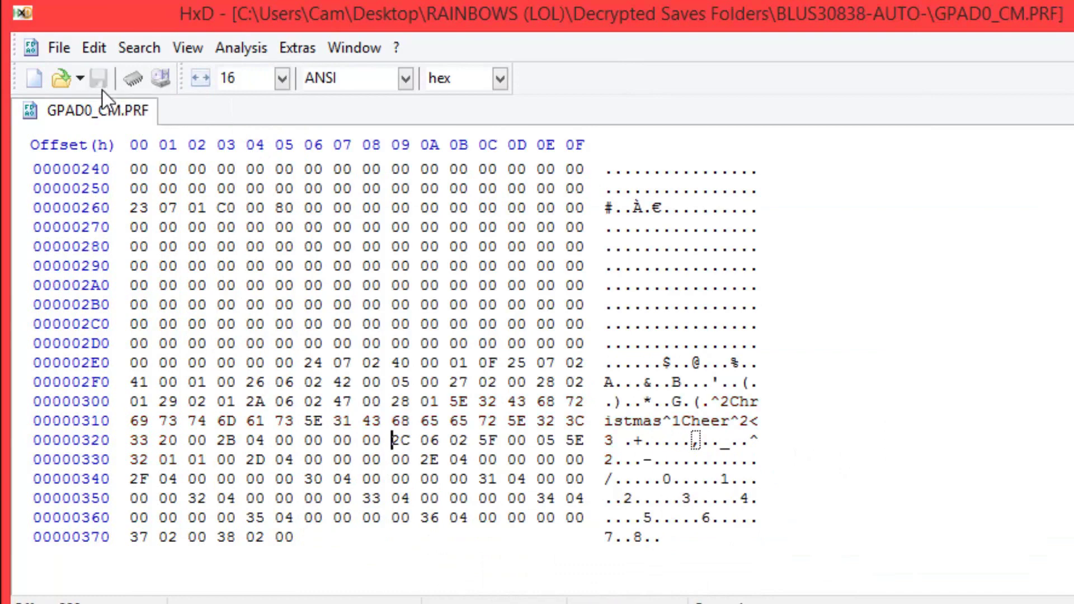
scroll(884, 255, up, 5)
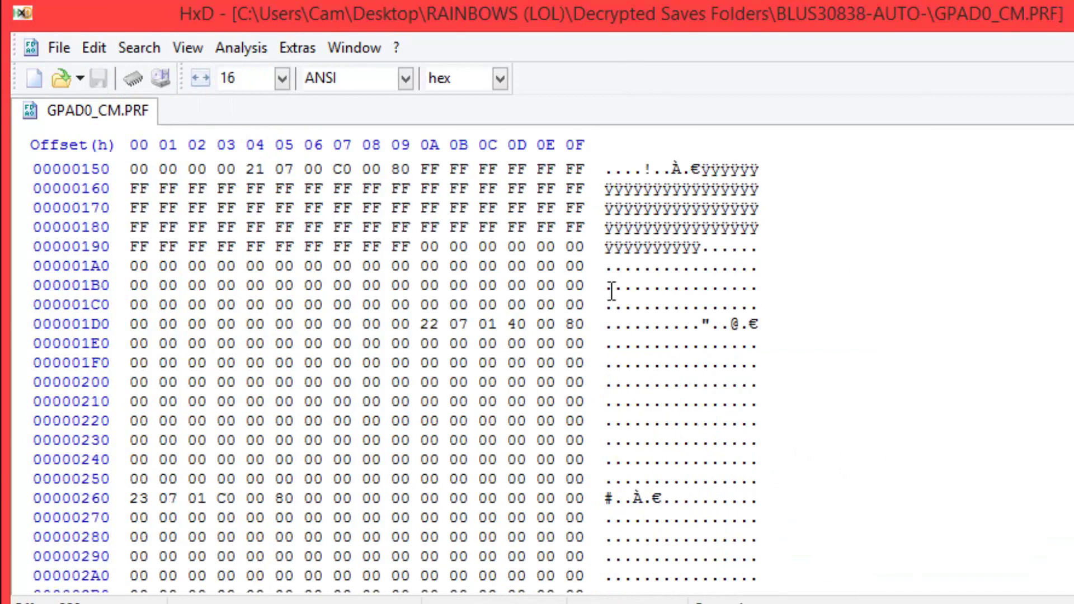
scroll(705, 249, up, 5)
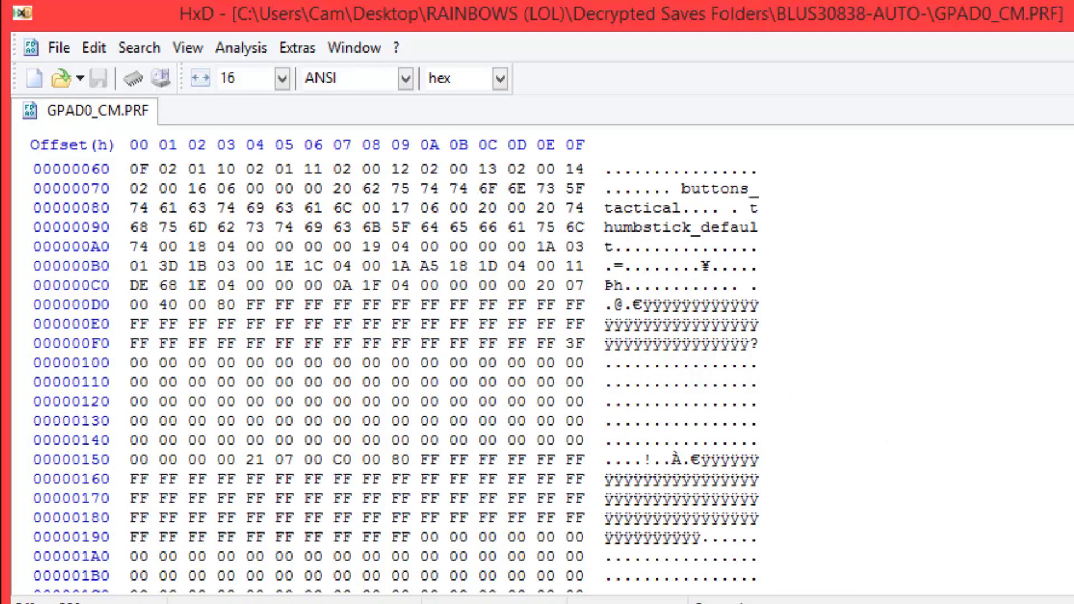
Switch to PS3 Save Resigner, move its window aside, and launch a second instance from the PS3 Resigner folder in Everything for Your Save
key(super+d)
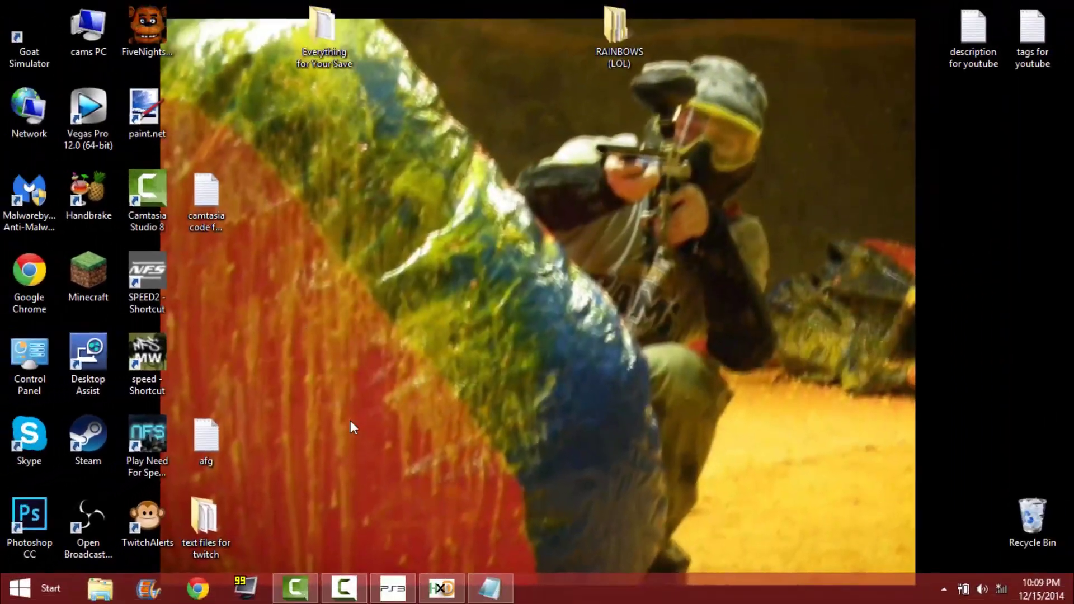
click(402, 590)
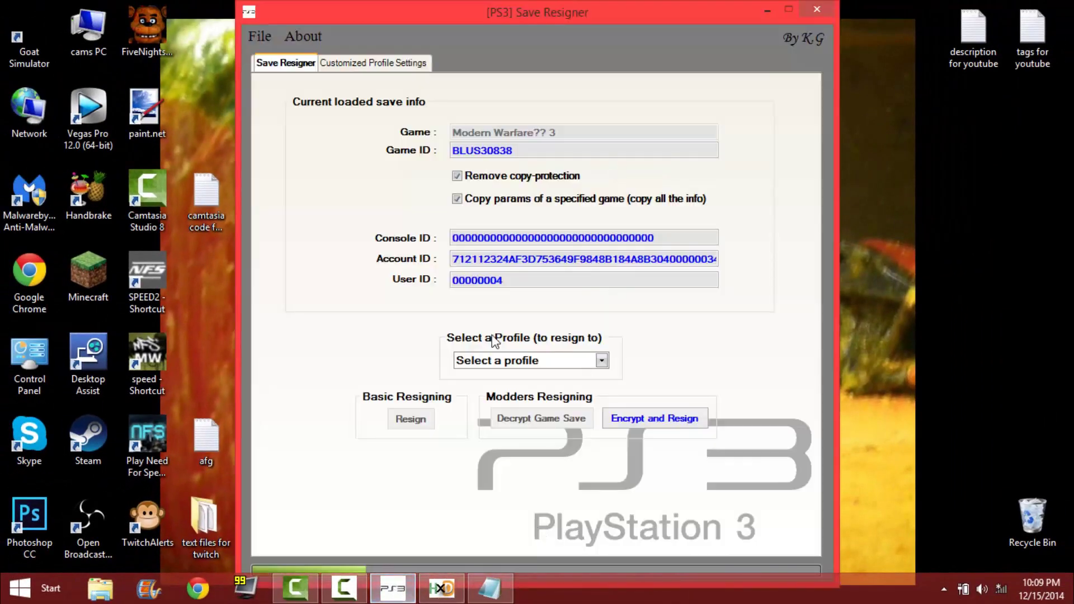
double_click(468, 258)
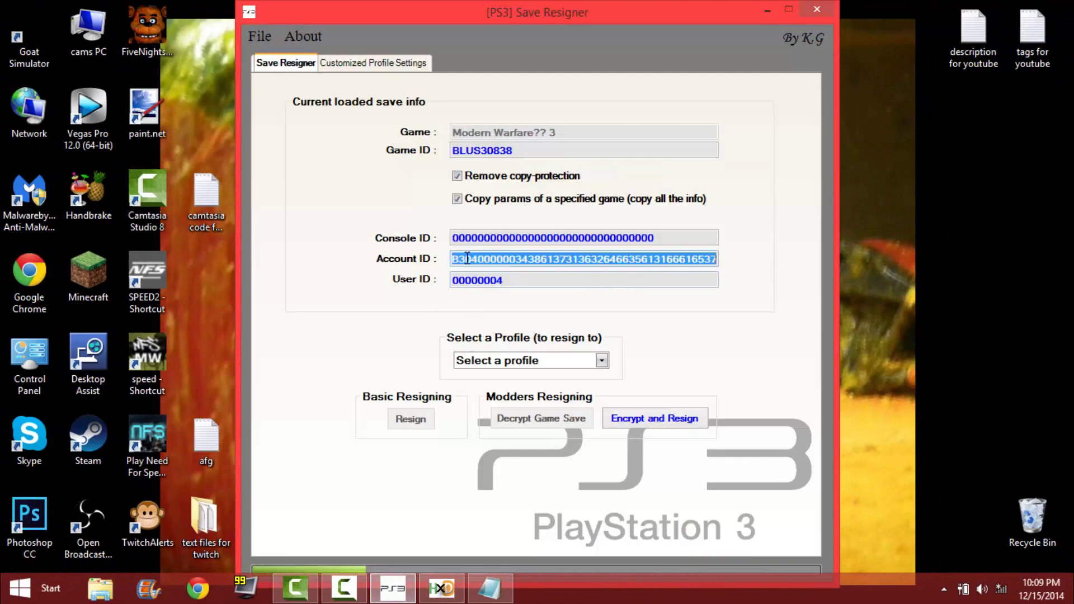
drag(688, 12, 1038, 477)
double_click(330, 31)
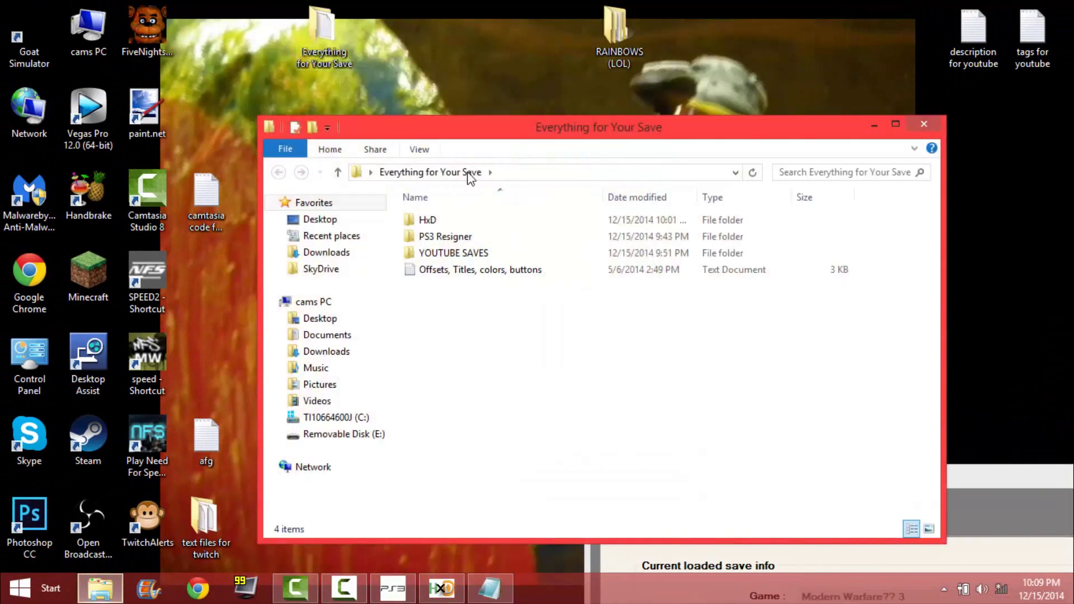
double_click(486, 241)
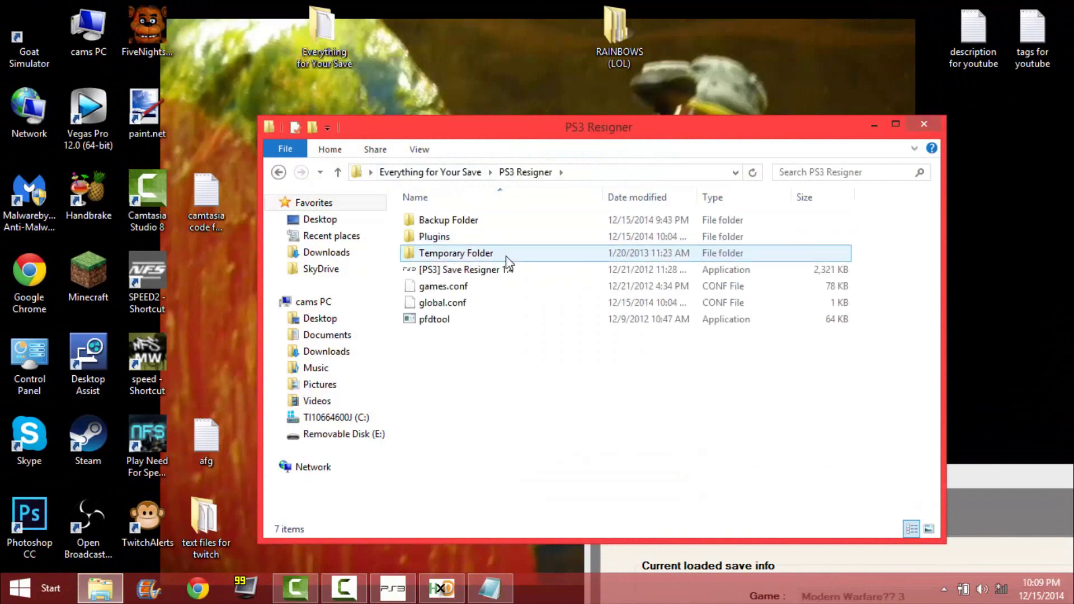
click(502, 272)
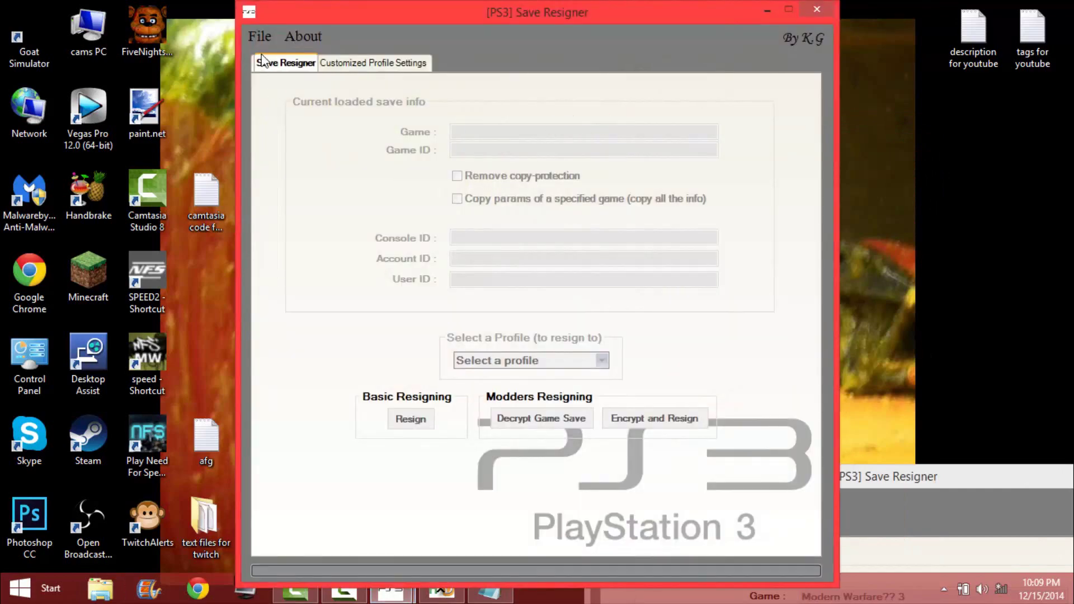
Load GPAD0_CM from PS3/SAVEDATA/BLUS30838-AUTO- on Removable Disk (E:) into the new instance, and dismiss the PARAM.SFO request
click(260, 36)
click(276, 59)
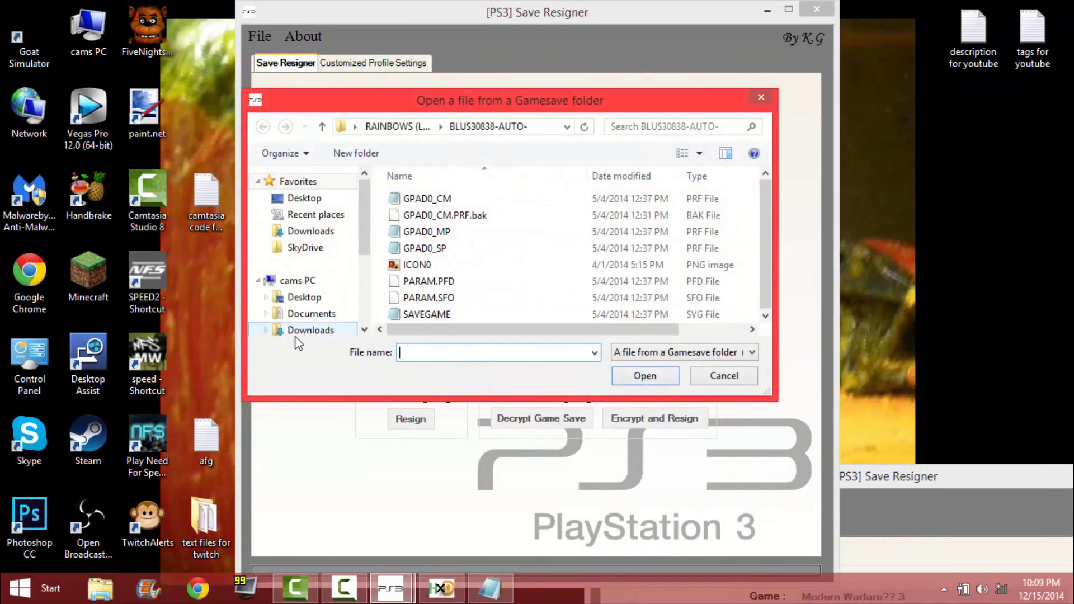
drag(361, 242, 360, 322)
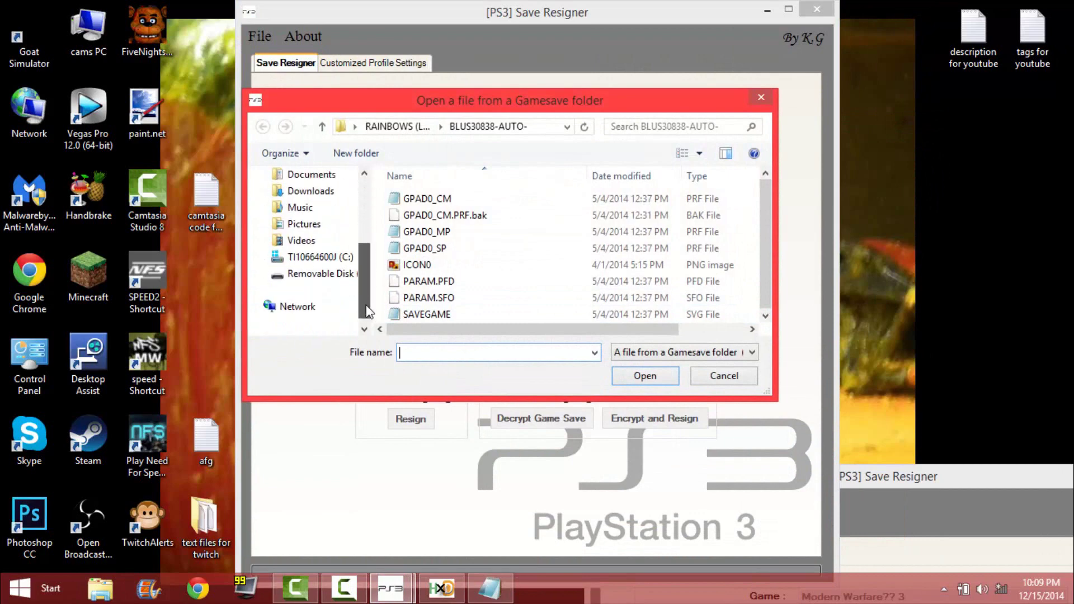
click(341, 274)
double_click(410, 199)
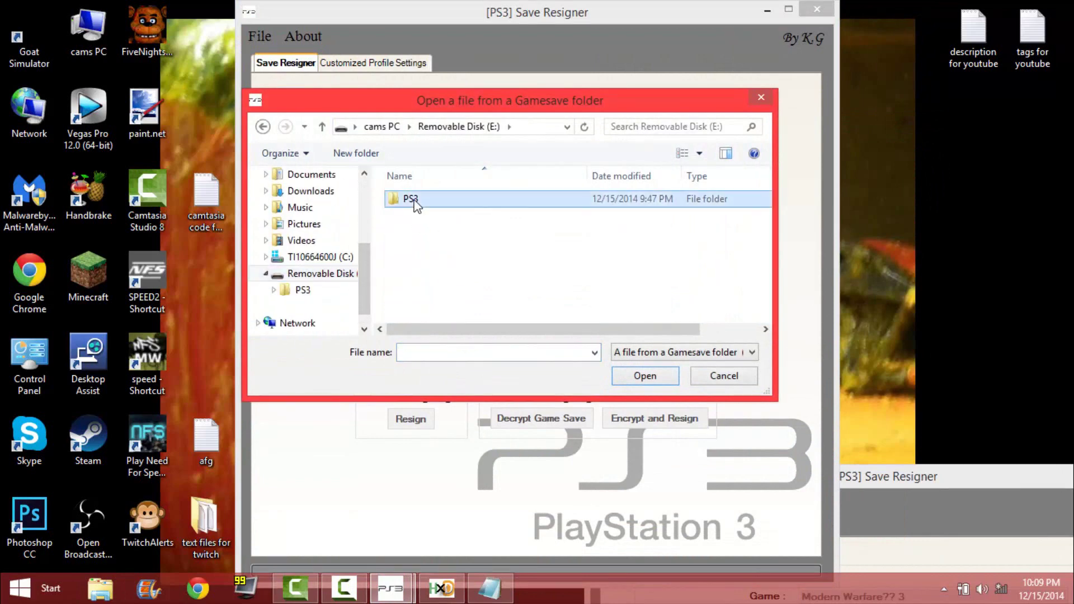
double_click(419, 202)
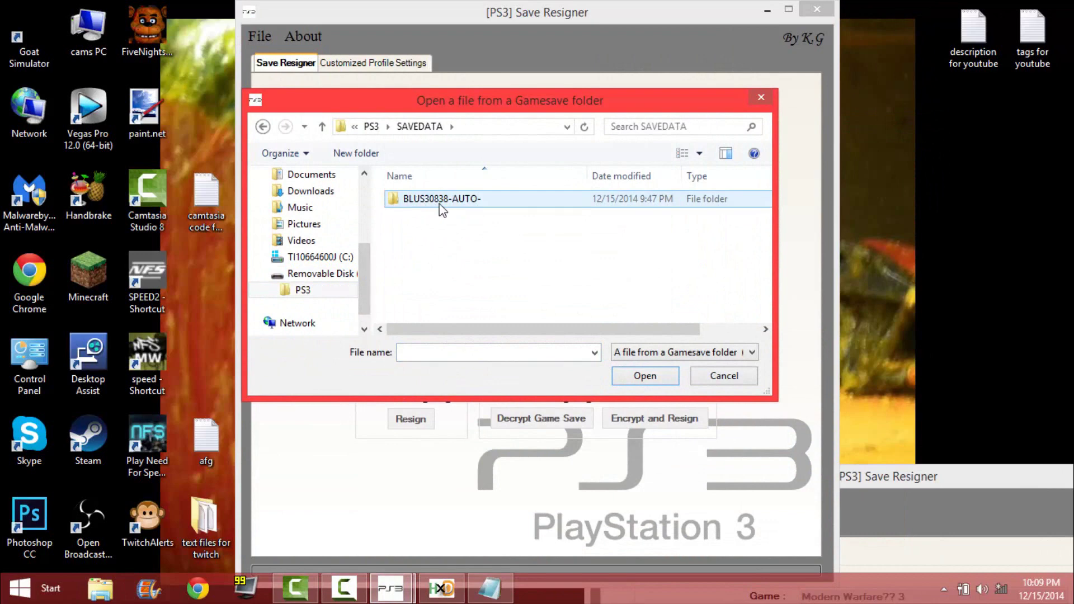
click(441, 201)
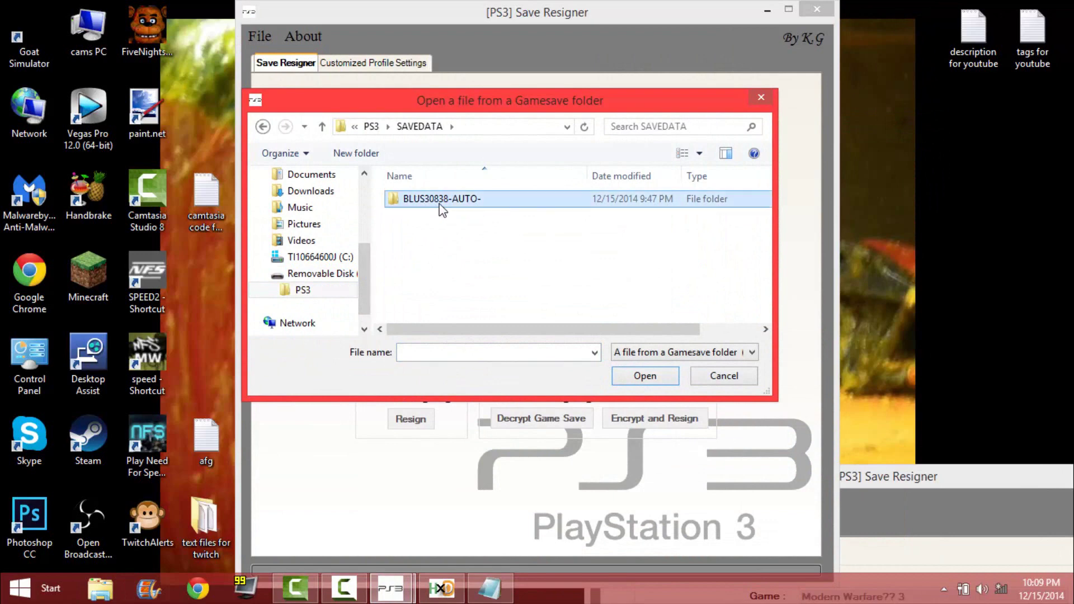
double_click(441, 200)
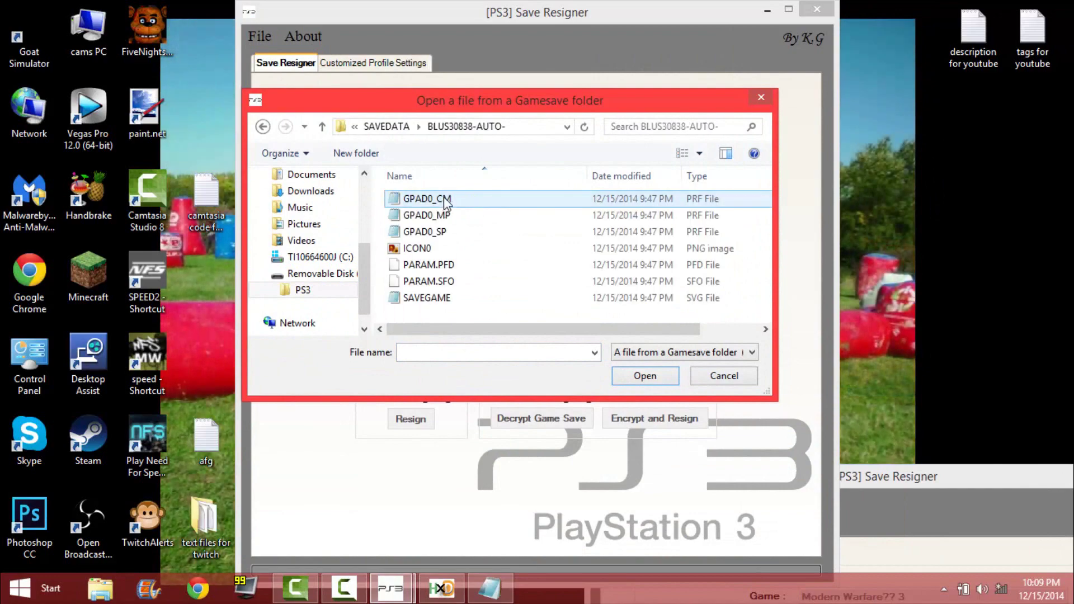
double_click(454, 200)
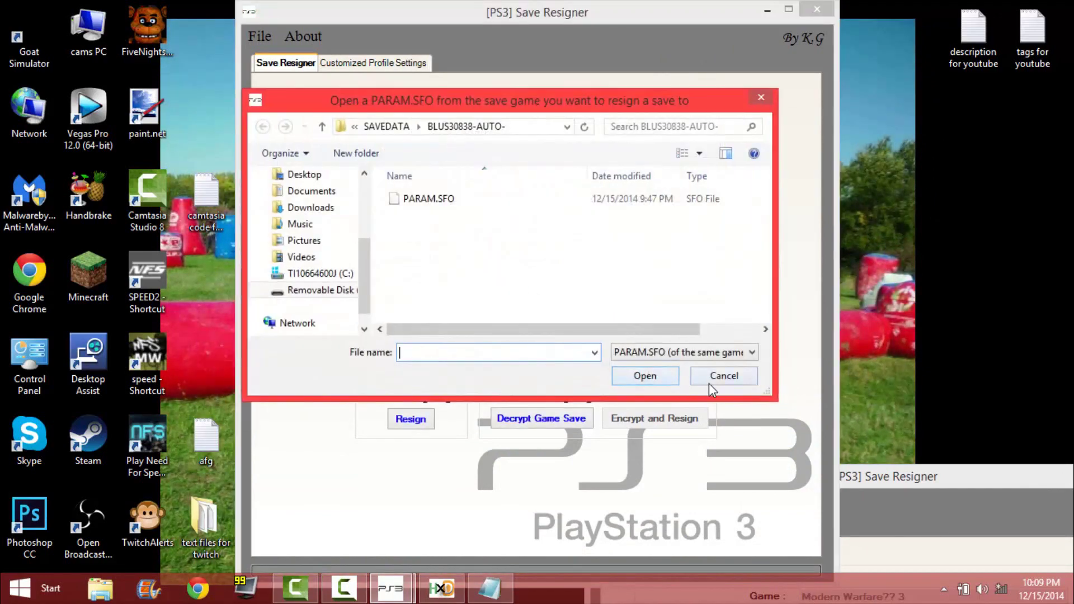
click(727, 373)
Copy the Account ID of the removable disk's save and replace the modded save's Account ID with it in the other instance
double_click(546, 258)
key(ctrl+c)
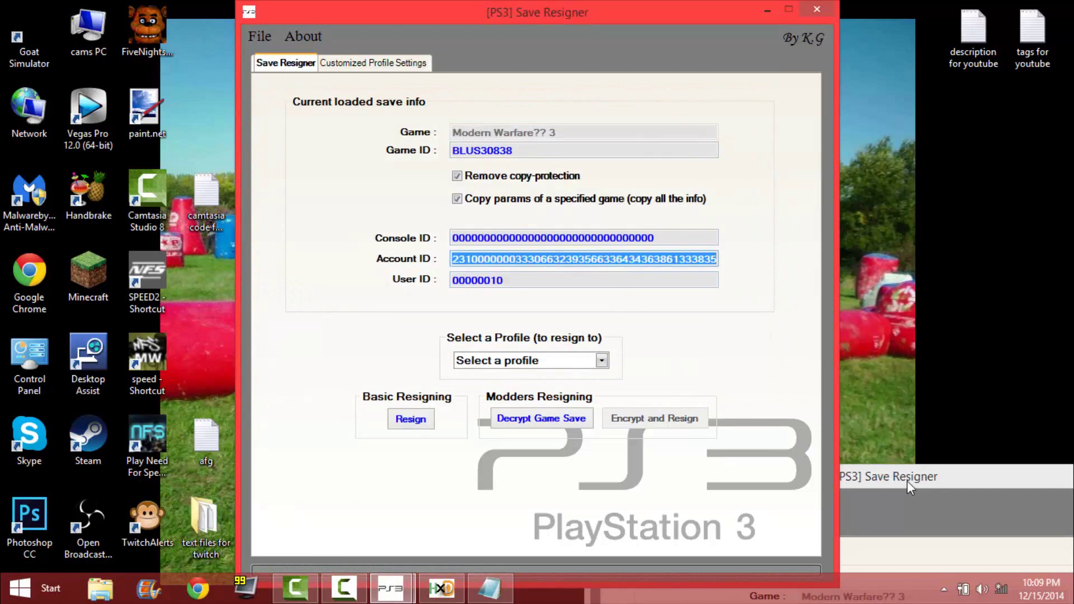
drag(908, 482, 794, 158)
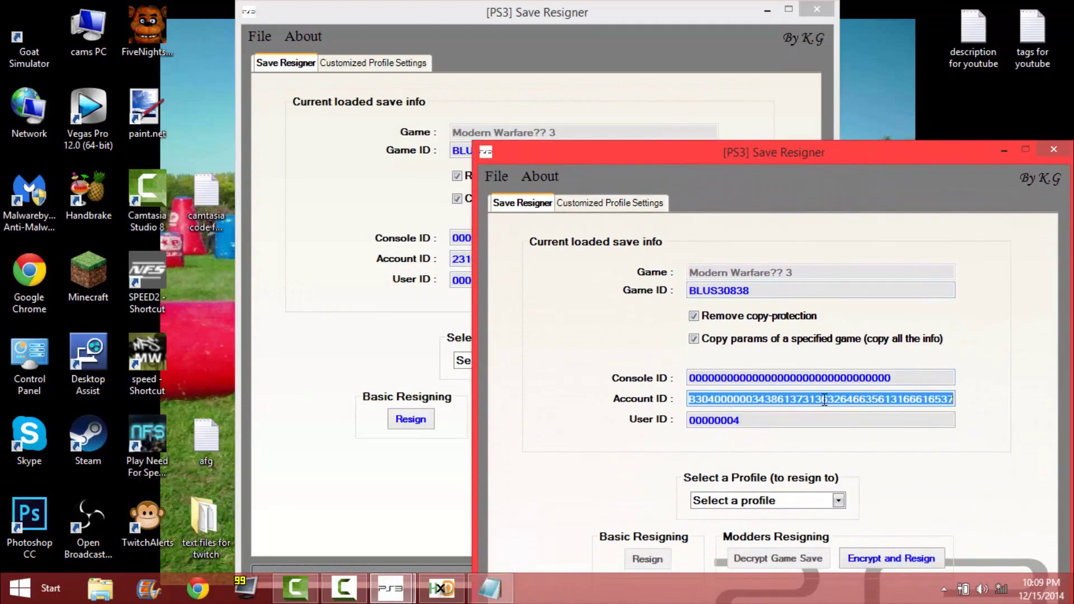
key(ctrl+v)
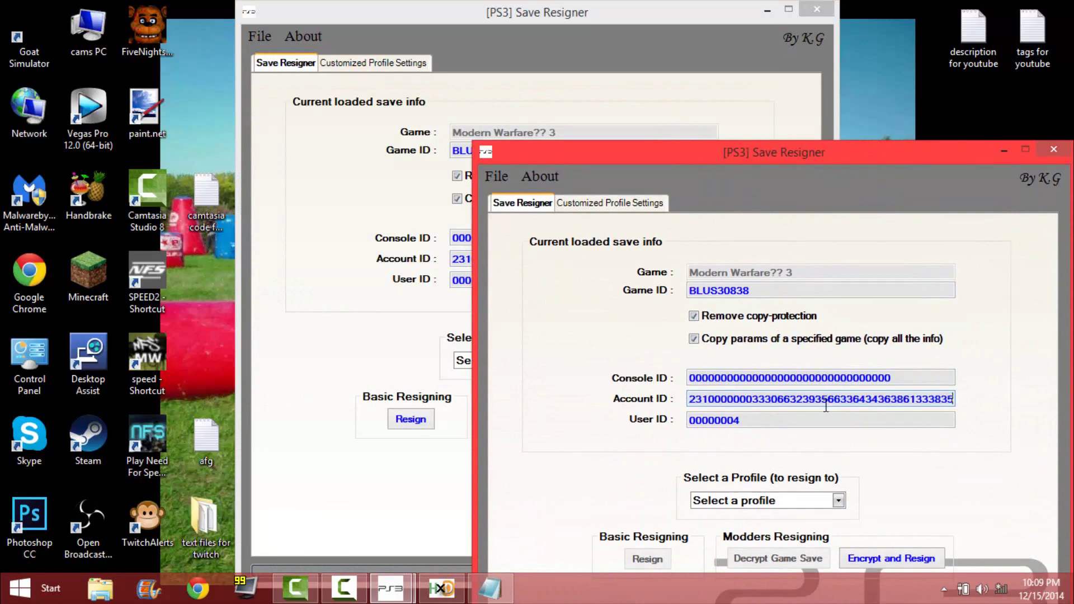
Replace the modded save's User ID with the one copied from the removable disk's save in the other instance
click(749, 418)
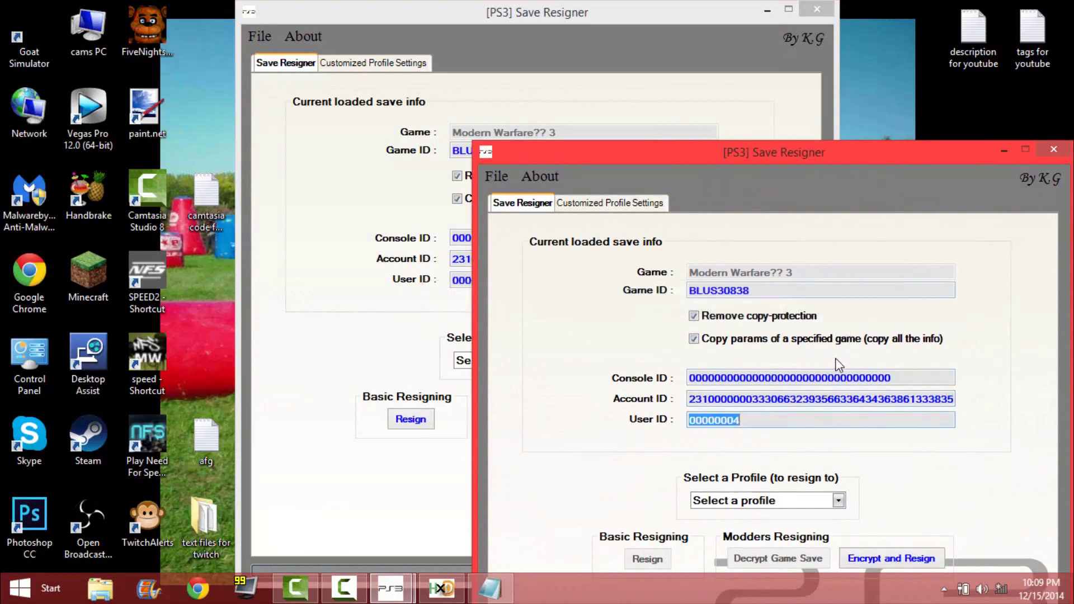
key(BackSpace)
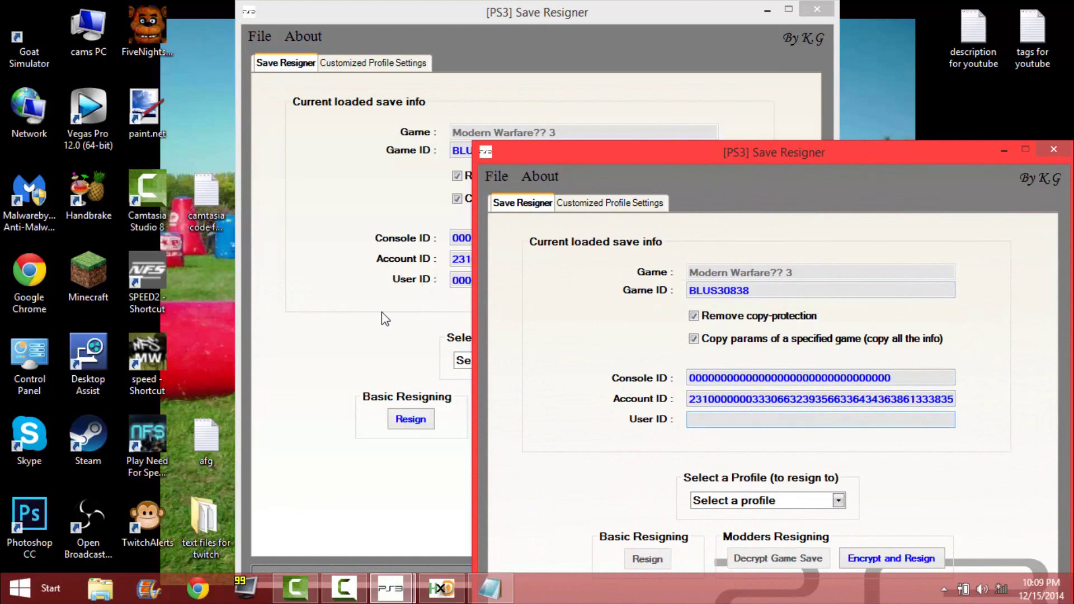
click(462, 279)
key(ctrl+c)
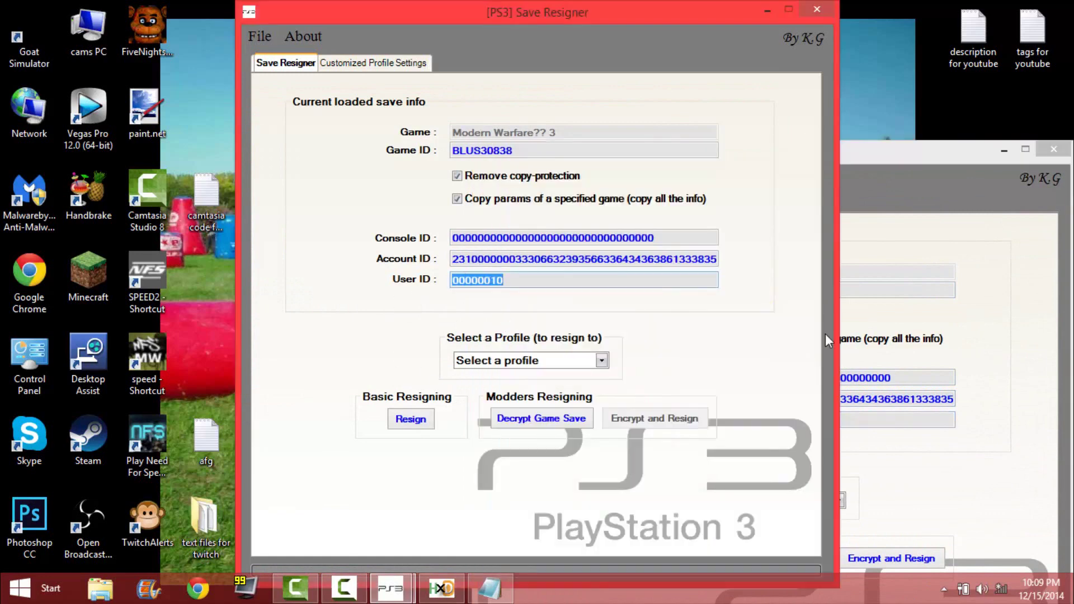
click(916, 398)
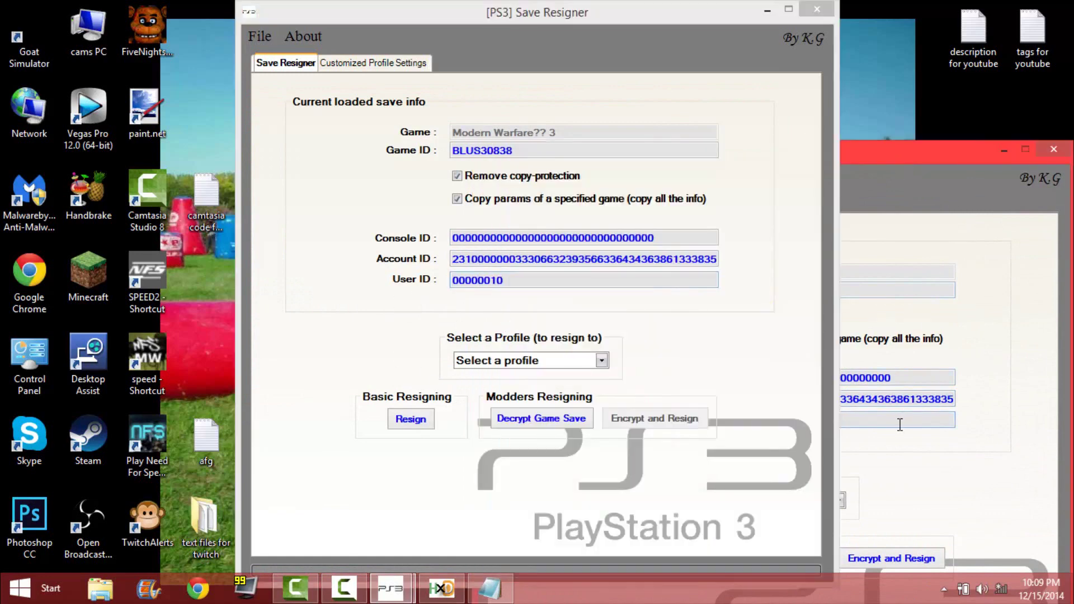
drag(879, 155, 916, 89)
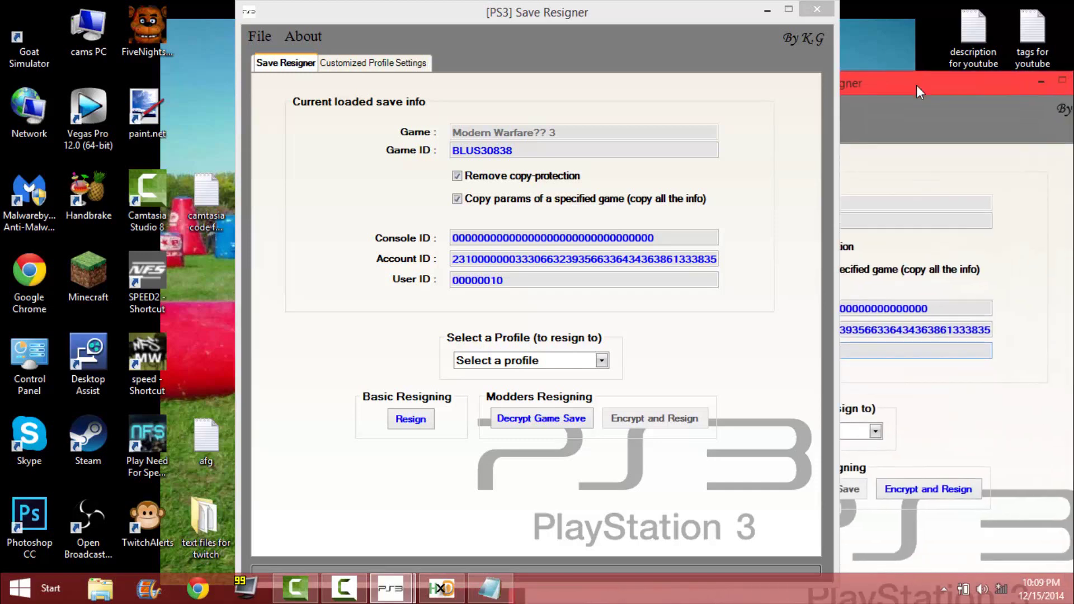
click(768, 12)
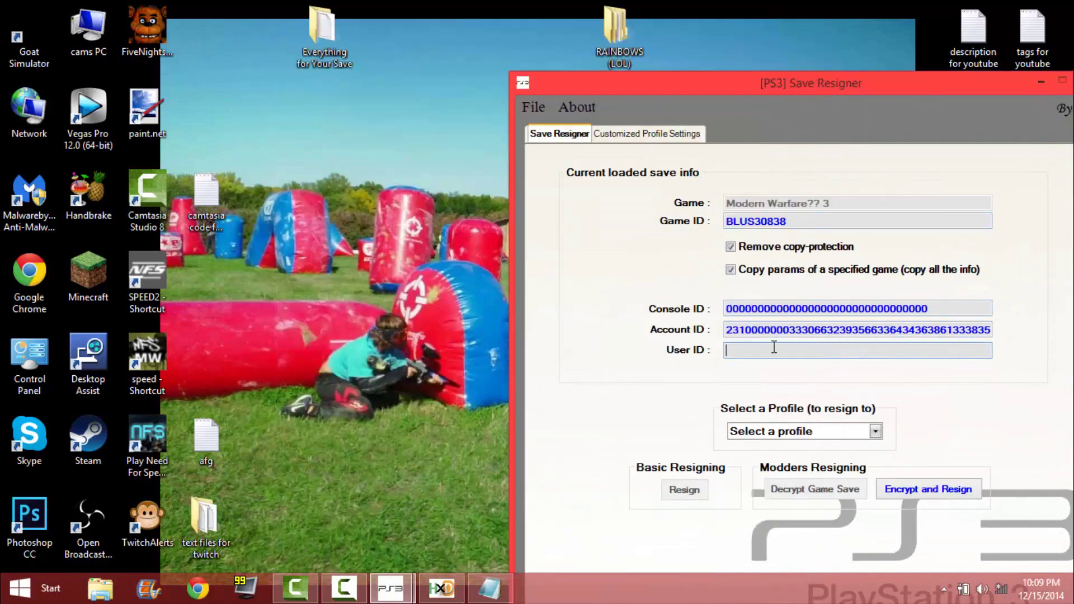
key(ctrl+v)
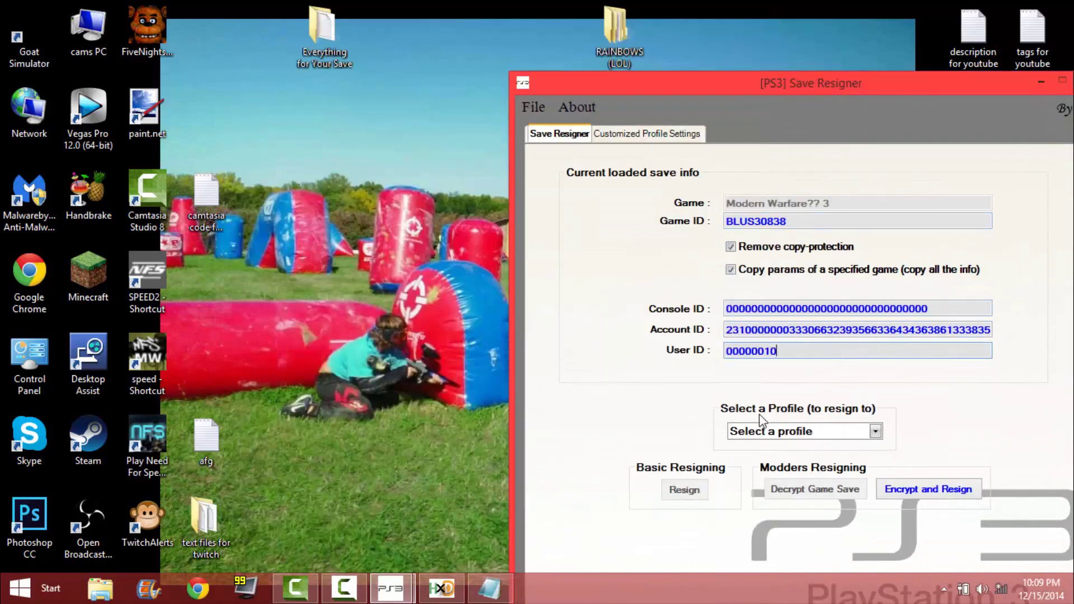
Close the instance holding the removable disk's save, and encrypt and resign the modded save in the remaining one
click(392, 588)
click(449, 508)
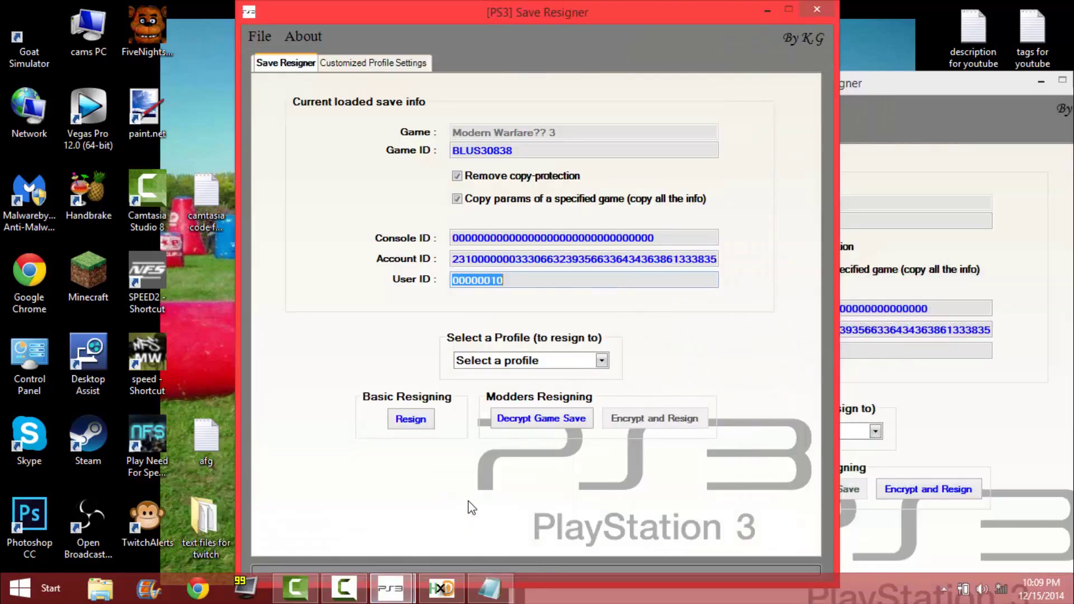
click(825, 9)
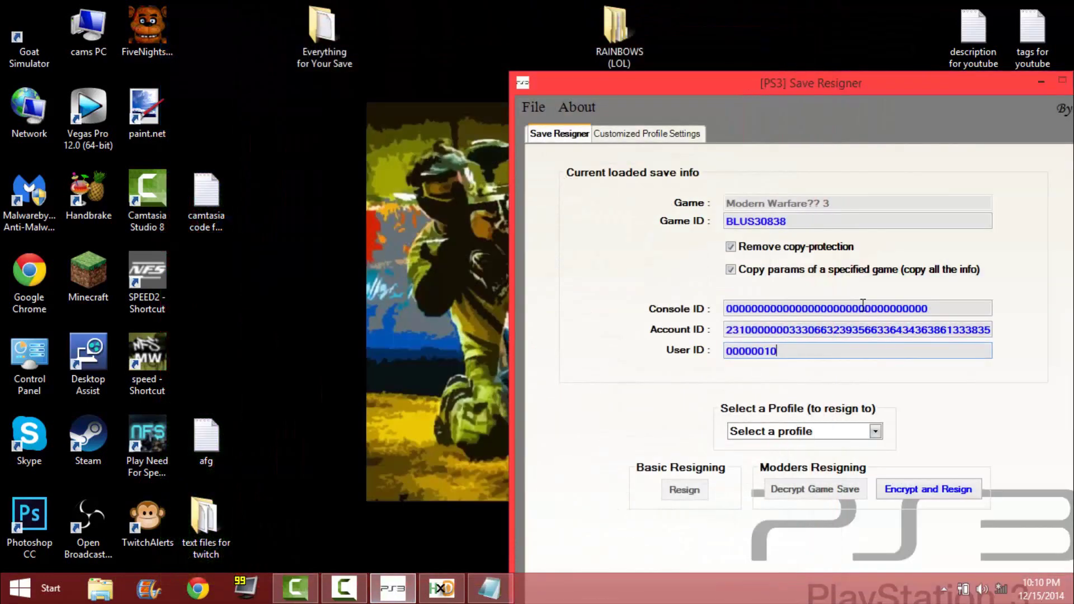
drag(800, 81, 584, 10)
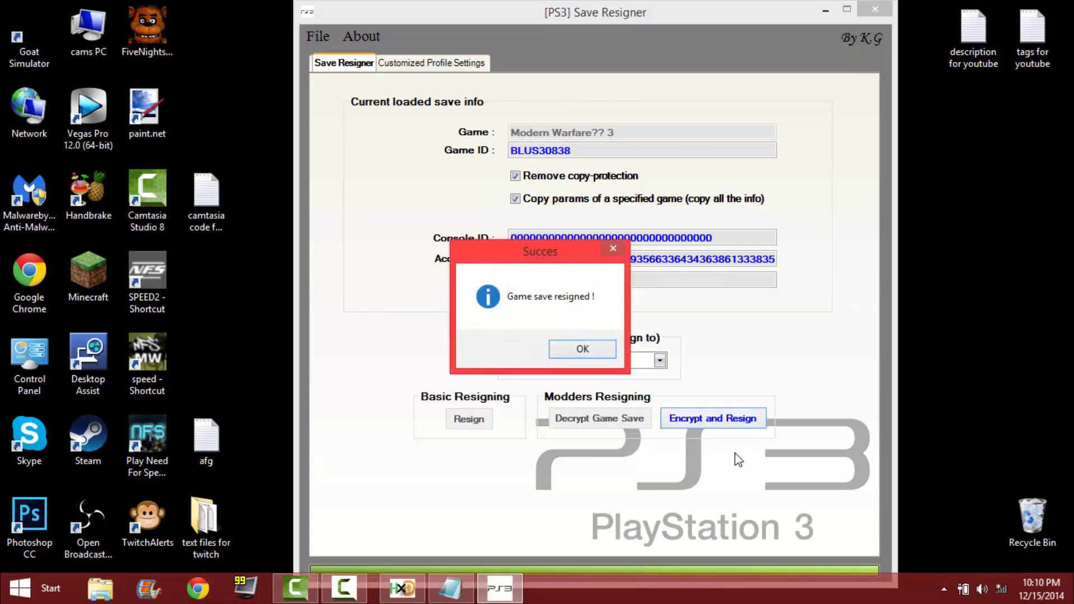
click(601, 353)
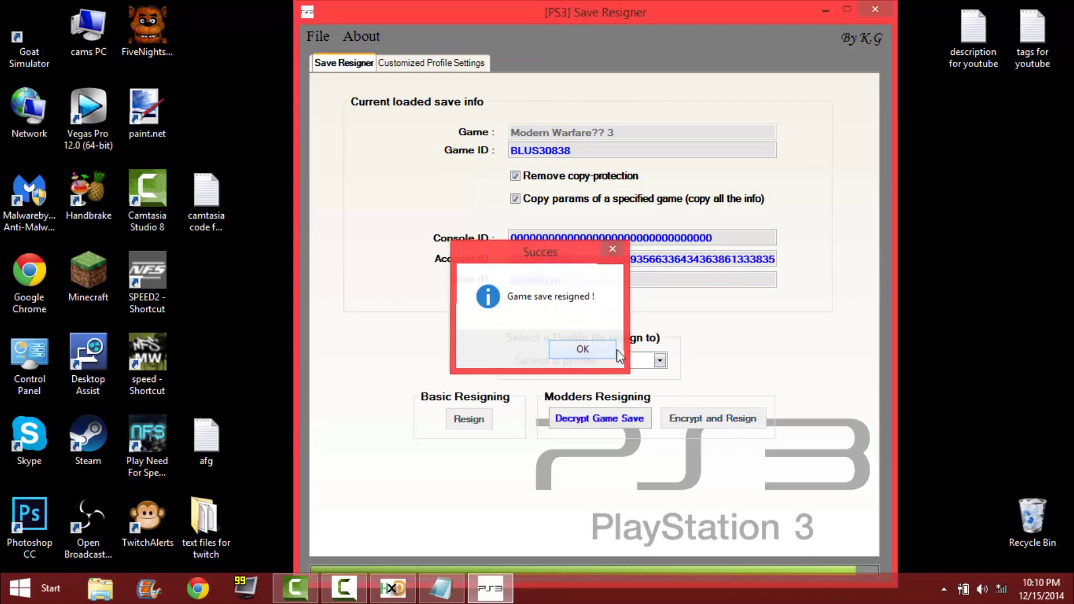
Close PS3 Save Resigner, Notepad and HxD, cancelling HxD's attempt to reopen GPAD0_CM.PRF
right_click(492, 596)
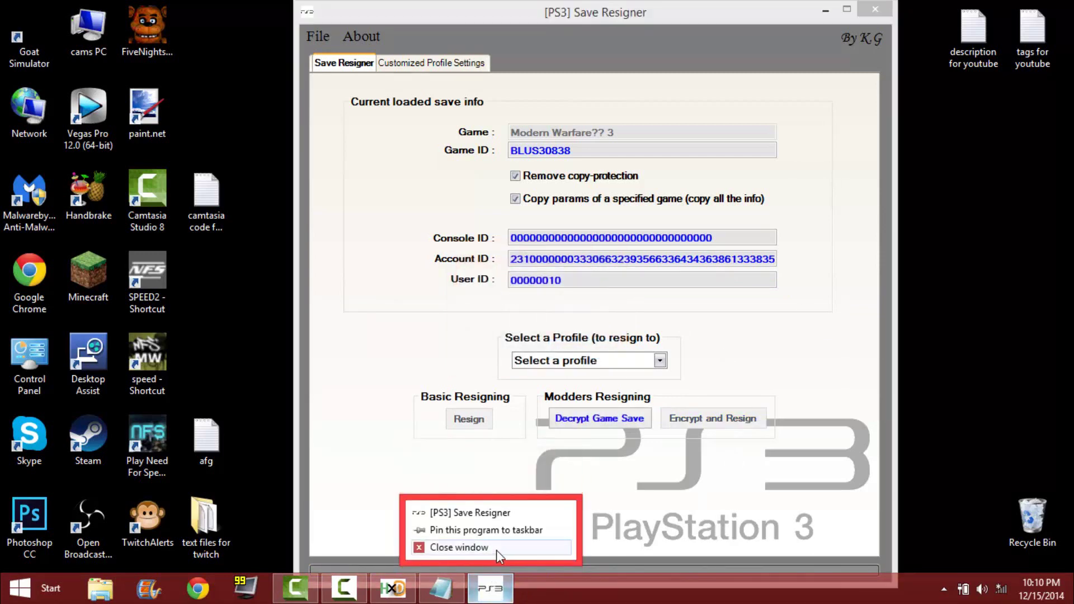
click(497, 548)
right_click(464, 597)
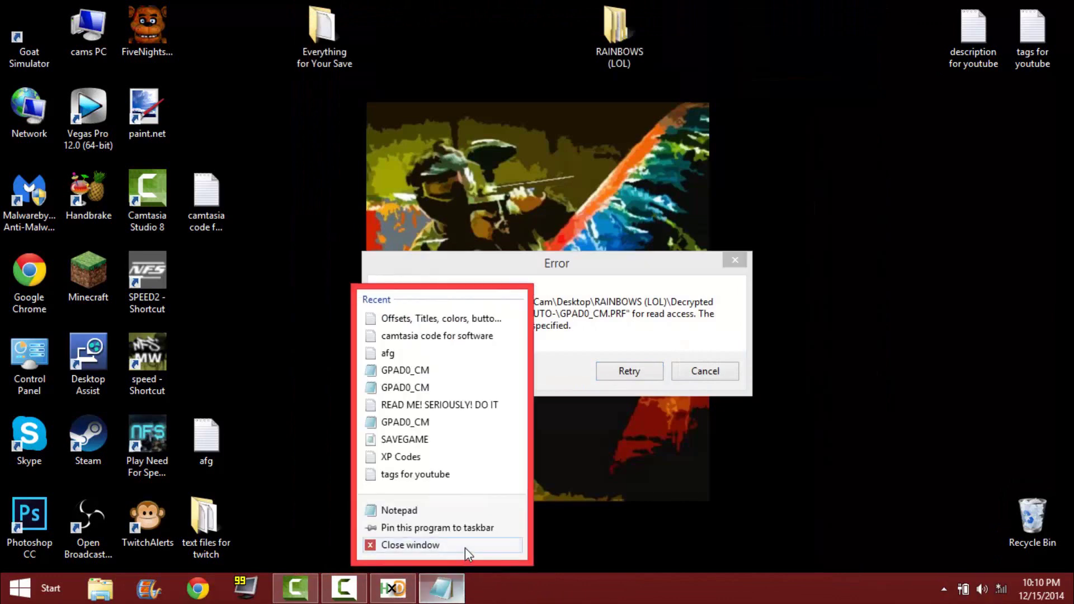
click(465, 548)
right_click(406, 582)
click(417, 549)
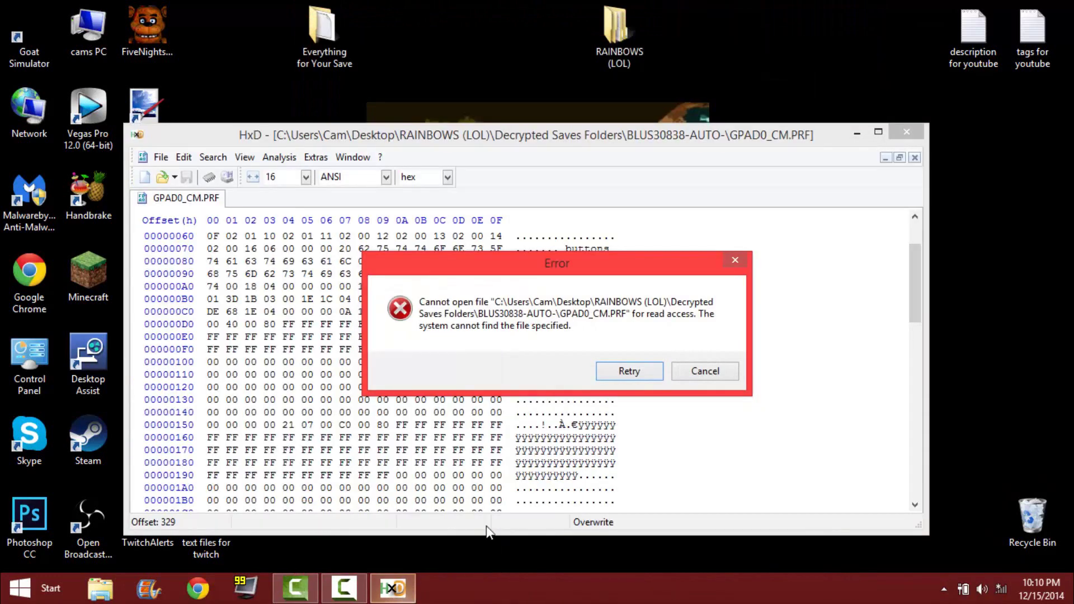
click(695, 376)
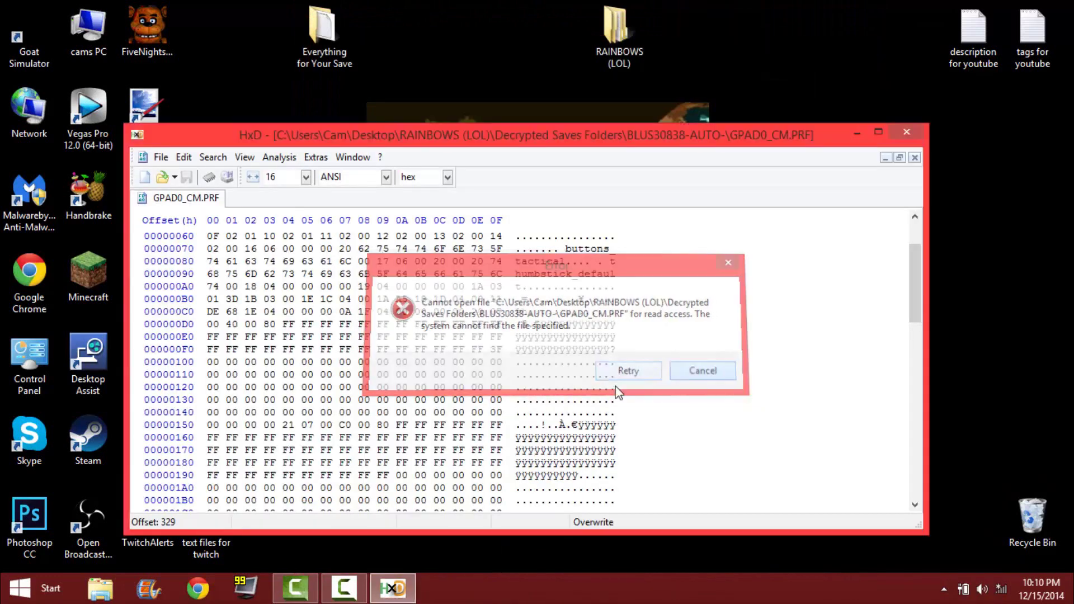
right_click(402, 584)
click(407, 549)
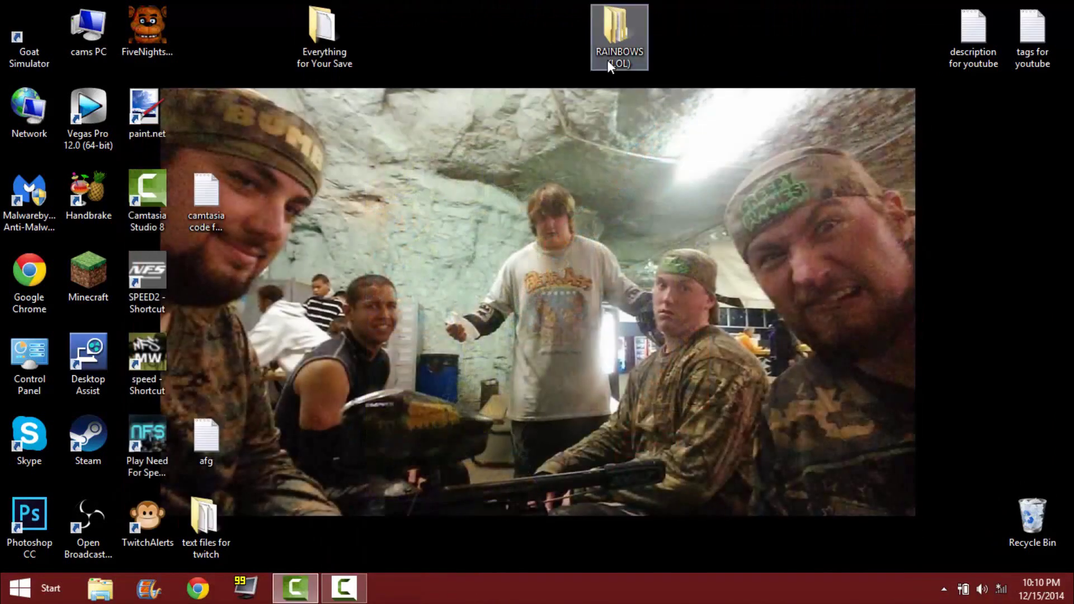
Open the RAINBOWS (LOL) folder on the desktop
double_click(631, 52)
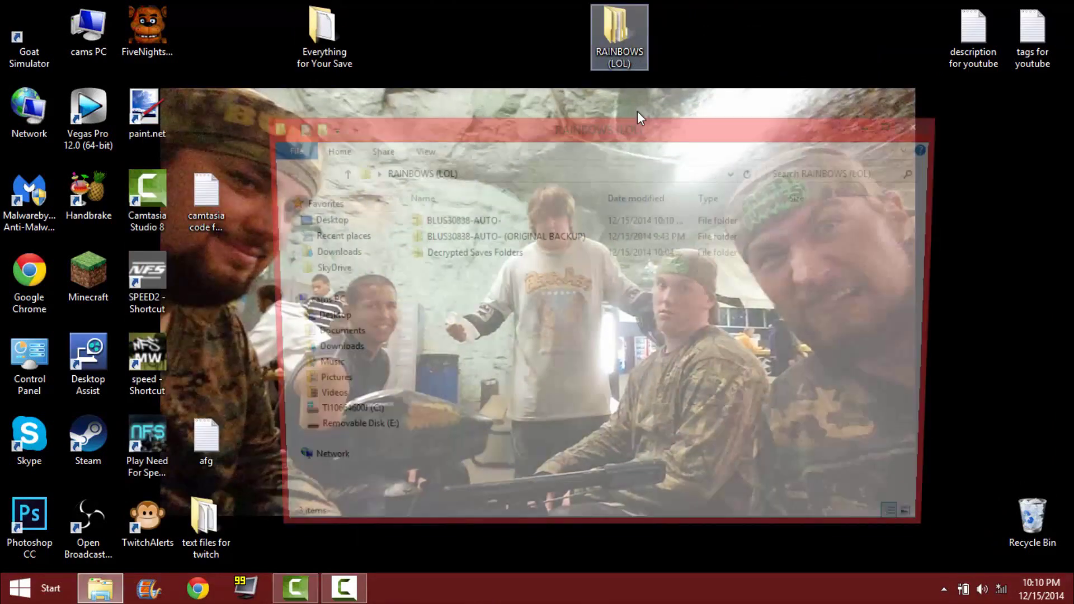
click(497, 237)
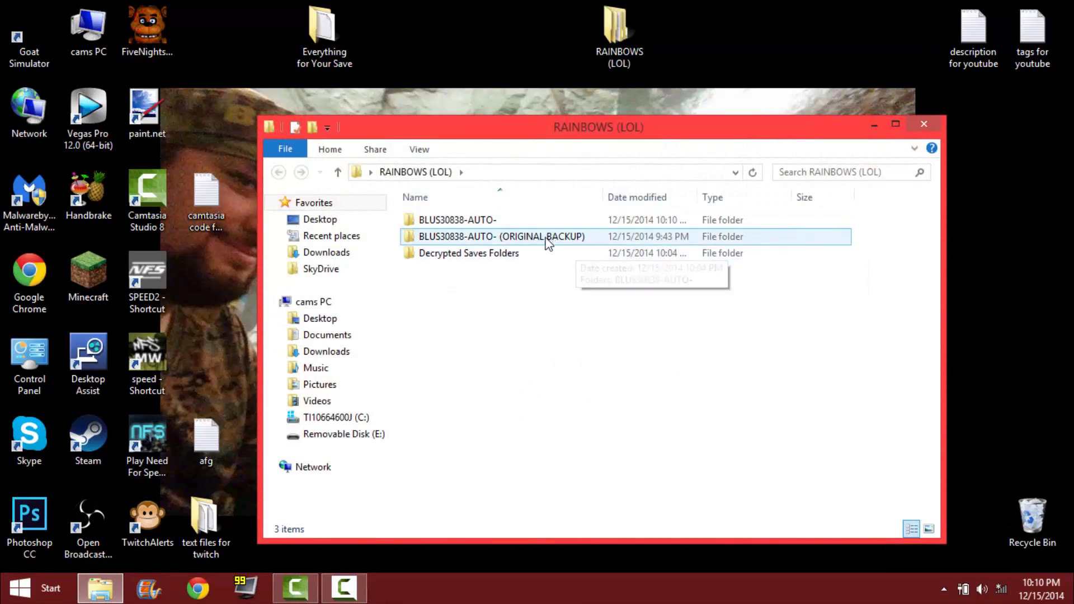
click(452, 253)
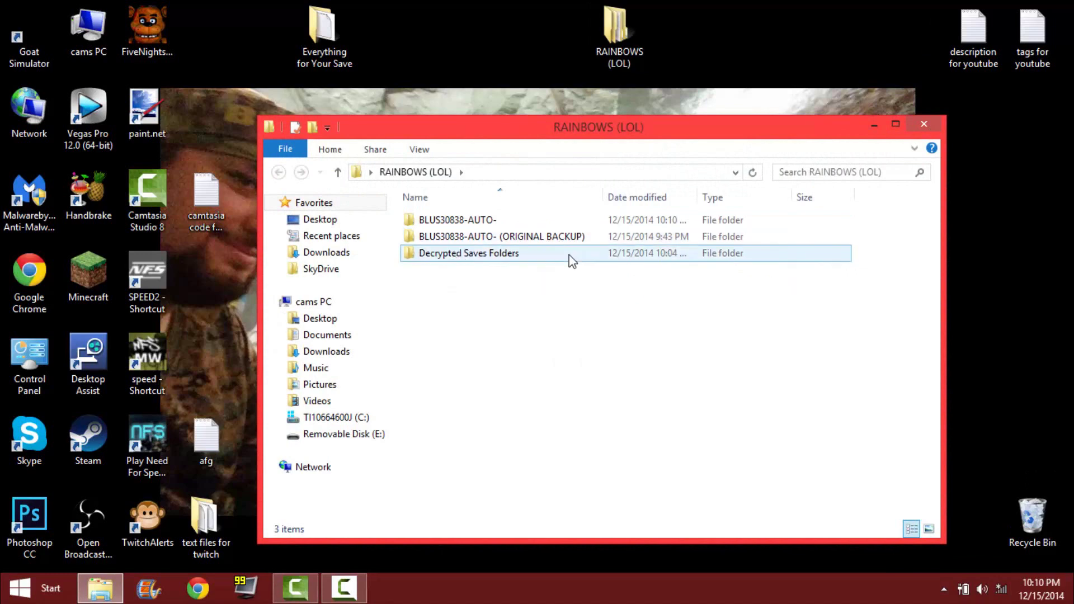
click(680, 336)
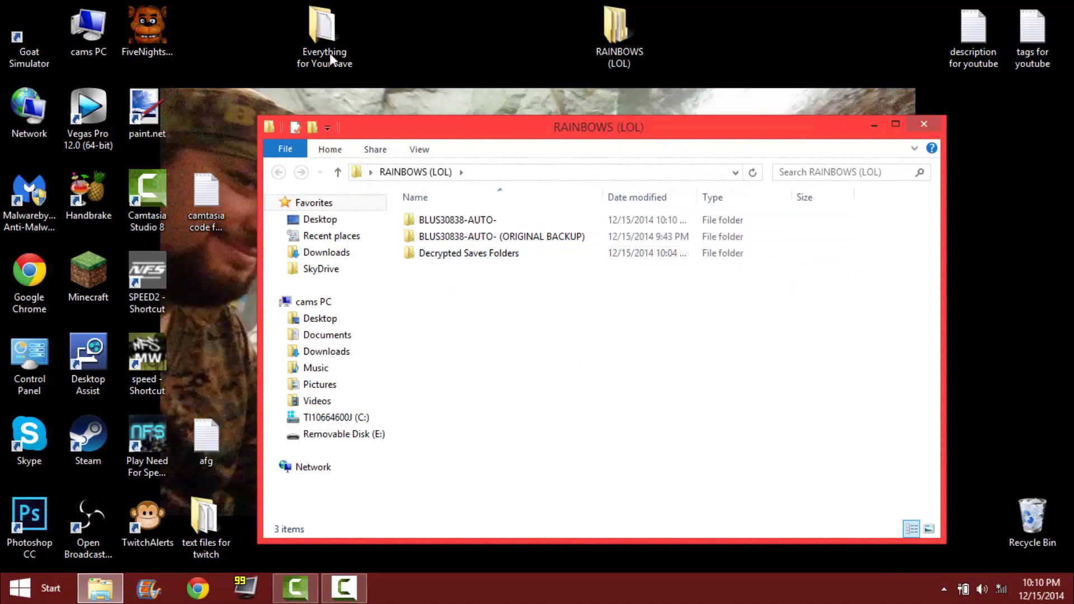
click(458, 220)
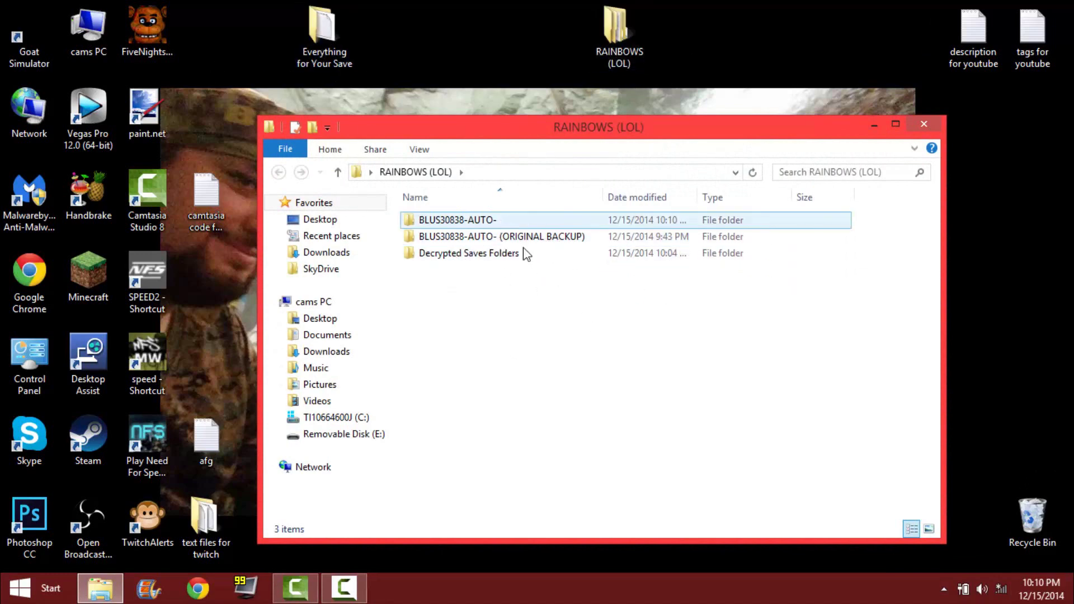
right_click(497, 223)
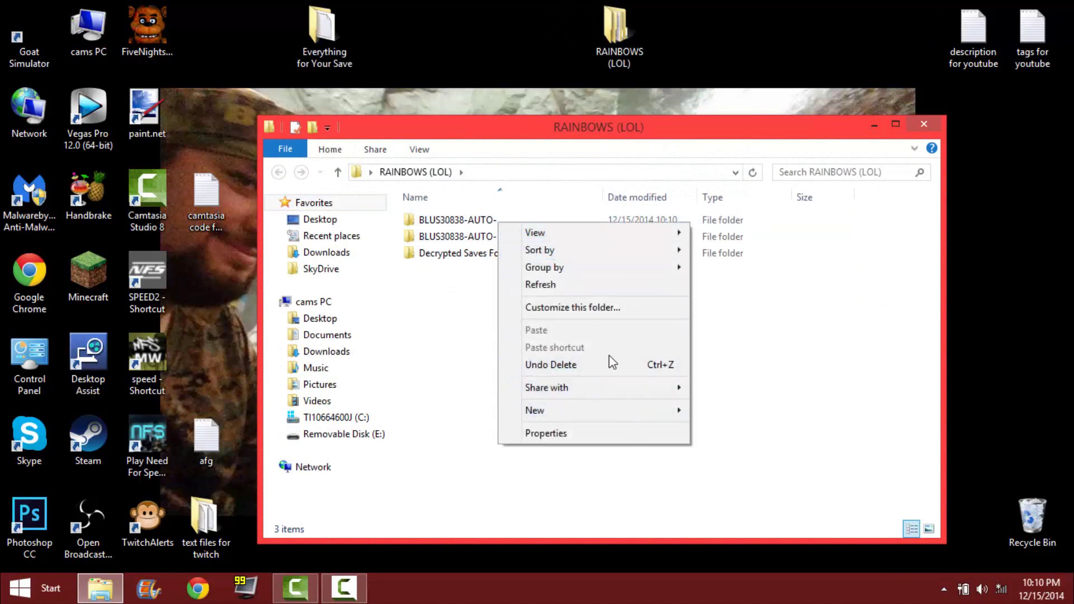
click(476, 226)
right_click(475, 222)
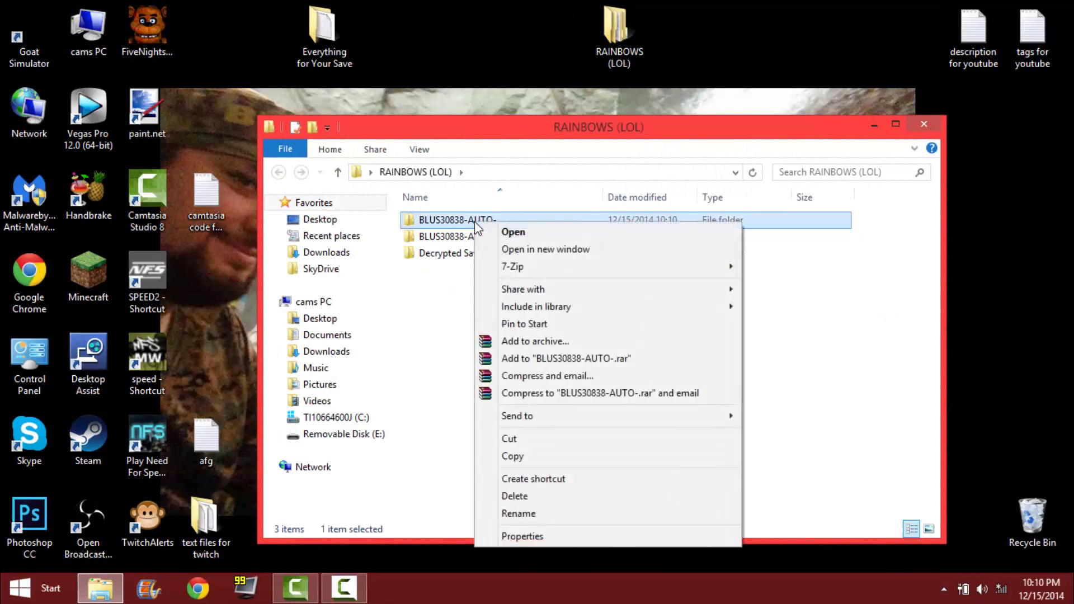
click(555, 514)
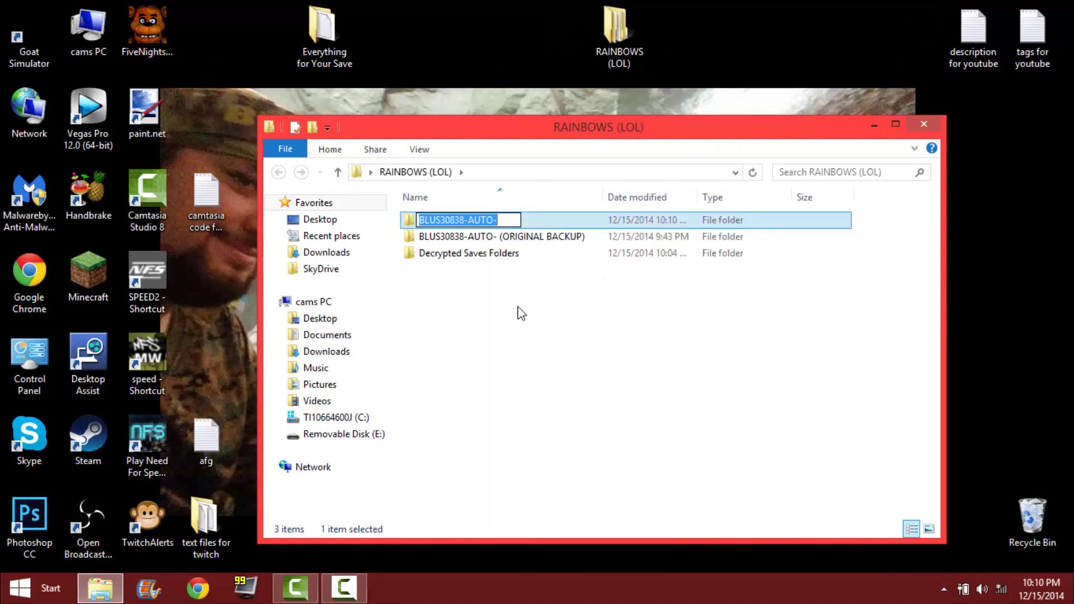
click(544, 222)
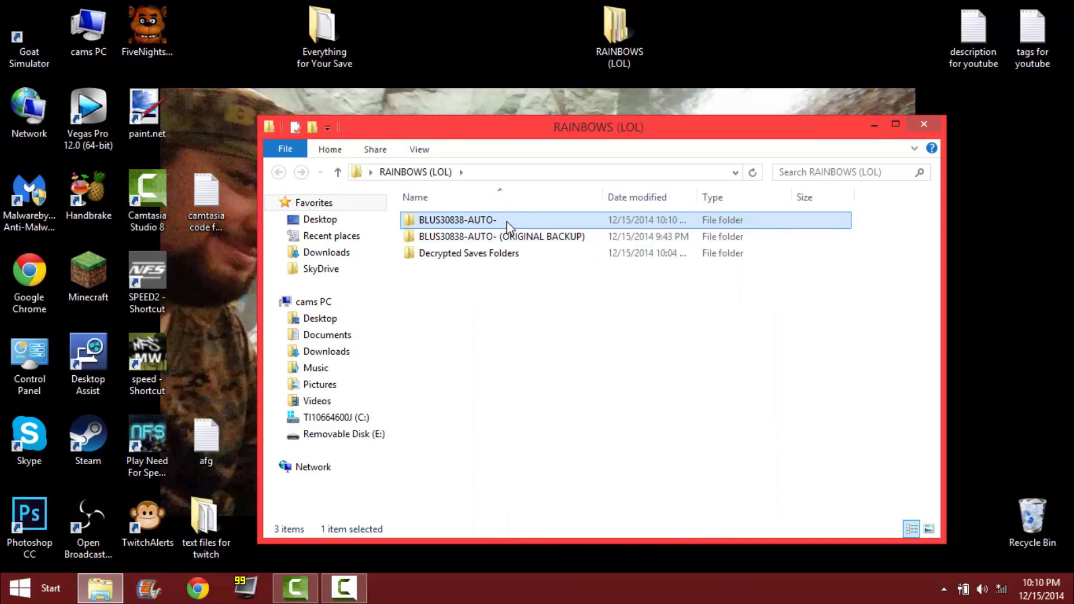
Delete Decrypted Saves Folders from the RAINBOWS (LOL) folder
click(509, 253)
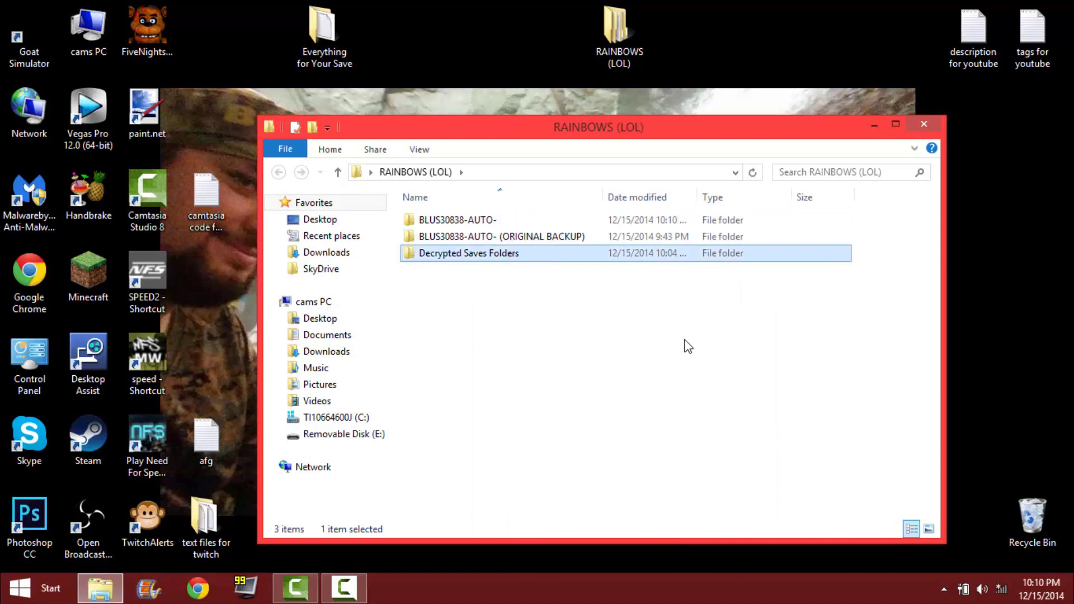
key(Delete)
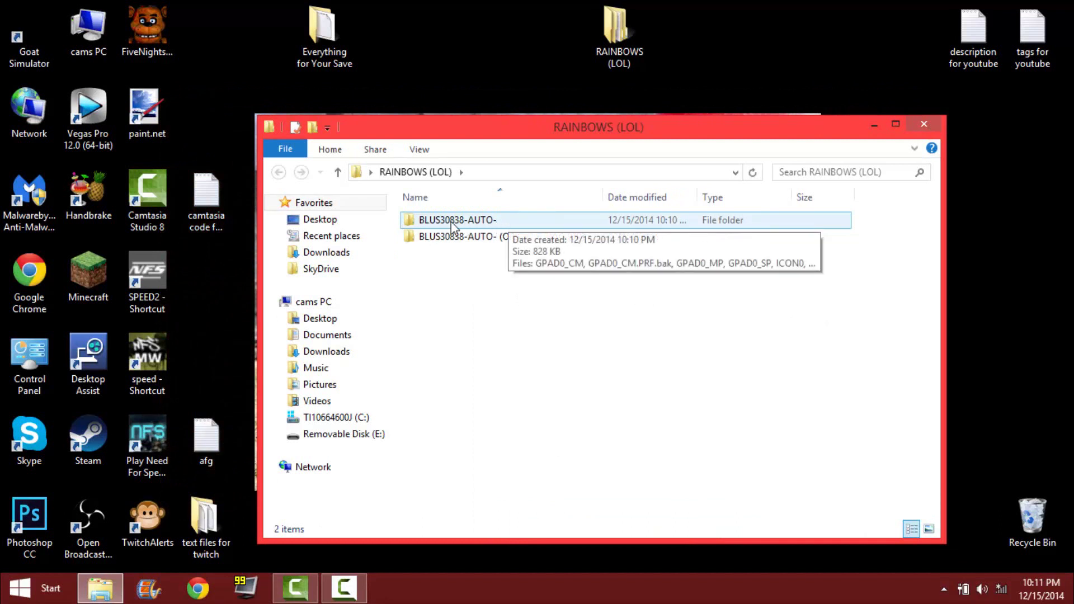
drag(452, 225, 546, 157)
Permanently delete the old BLUS30838-AUTO- folder from PS3/SAVEDATA on Removable Disk (E:)
click(337, 436)
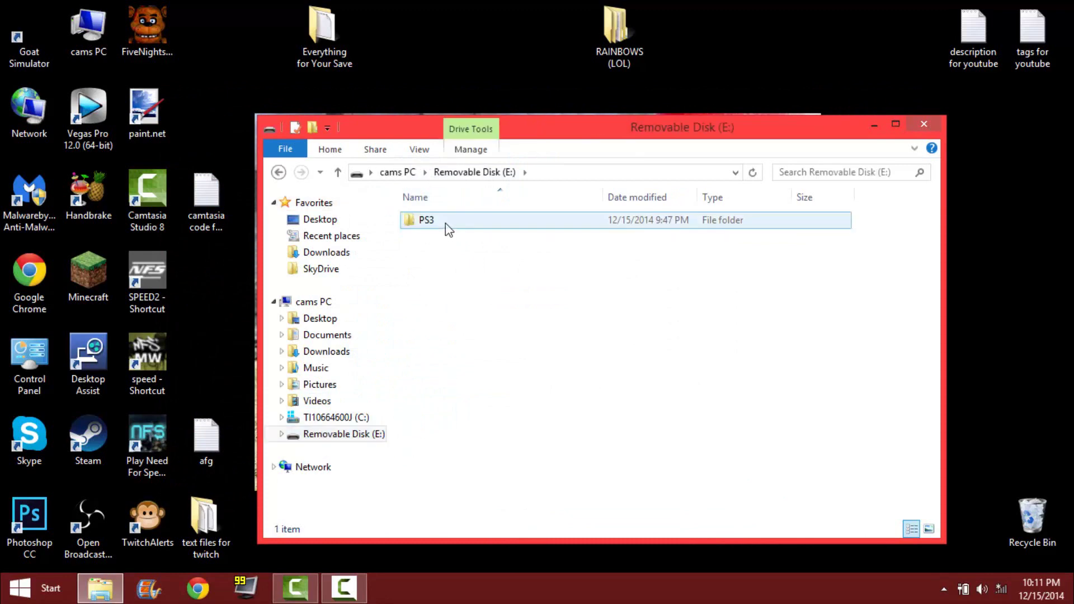
double_click(445, 223)
double_click(446, 223)
click(445, 223)
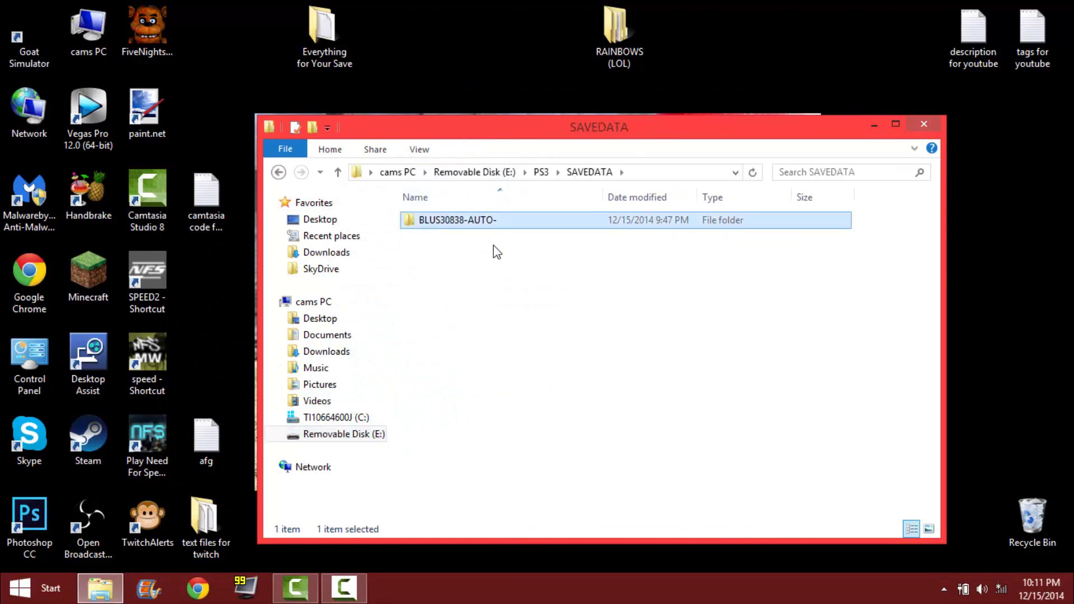
key(Delete)
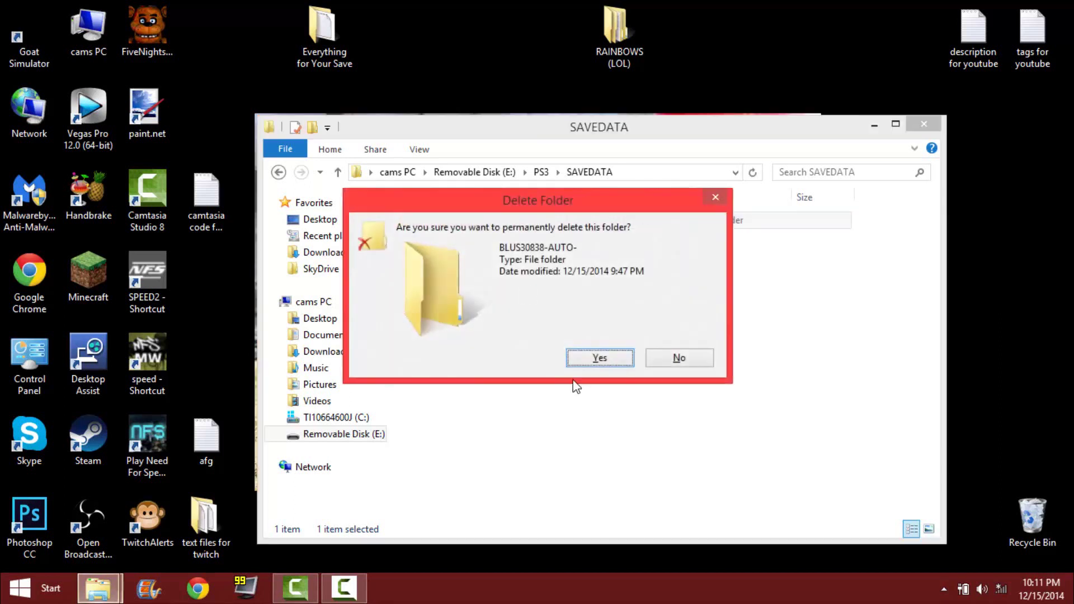
click(593, 359)
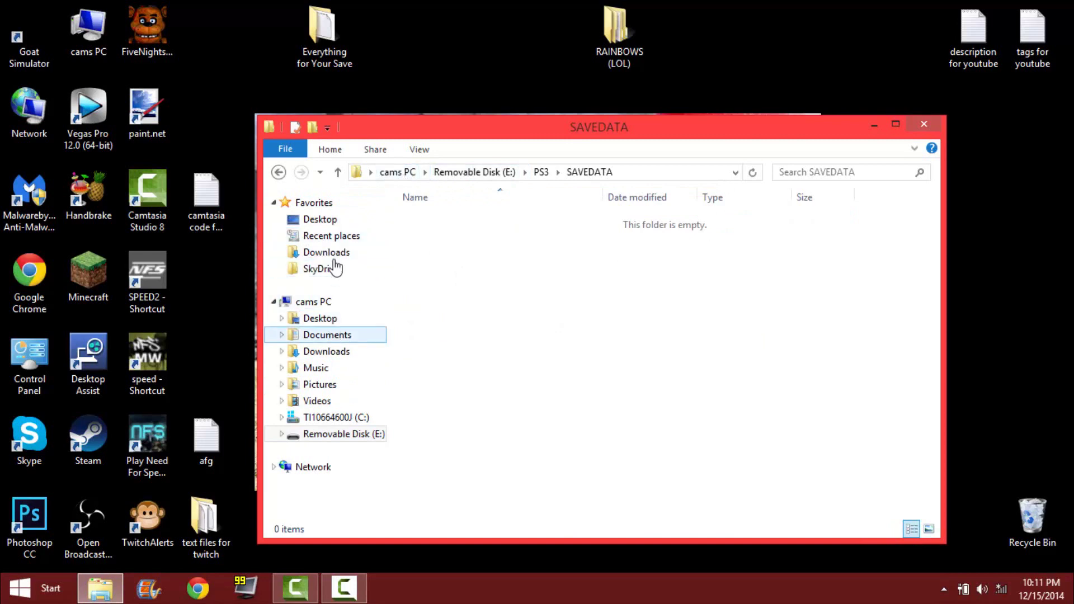
Copy the resigned BLUS30838-AUTO- folder from RAINBOWS (LOL) on the desktop into PS3/SAVEDATA on Removable Disk (E:)
click(335, 220)
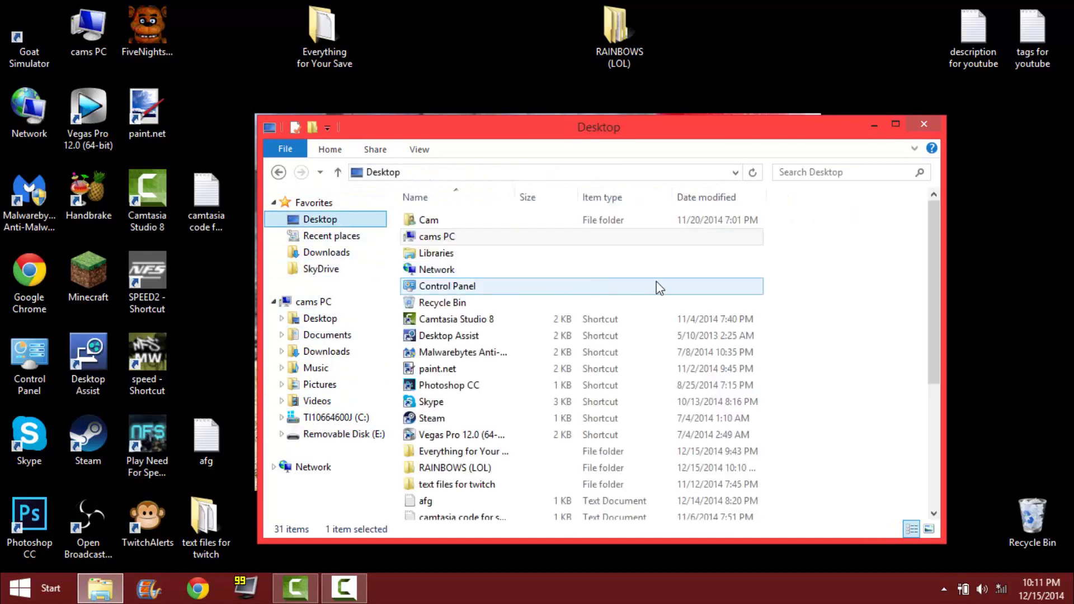
double_click(470, 466)
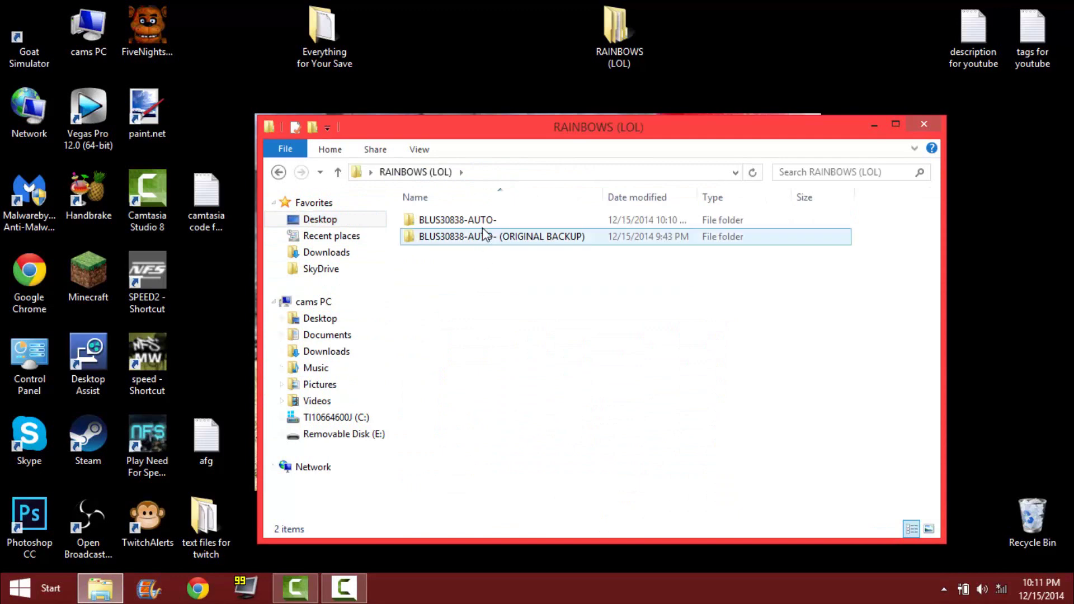
click(481, 221)
drag(481, 222, 325, 464)
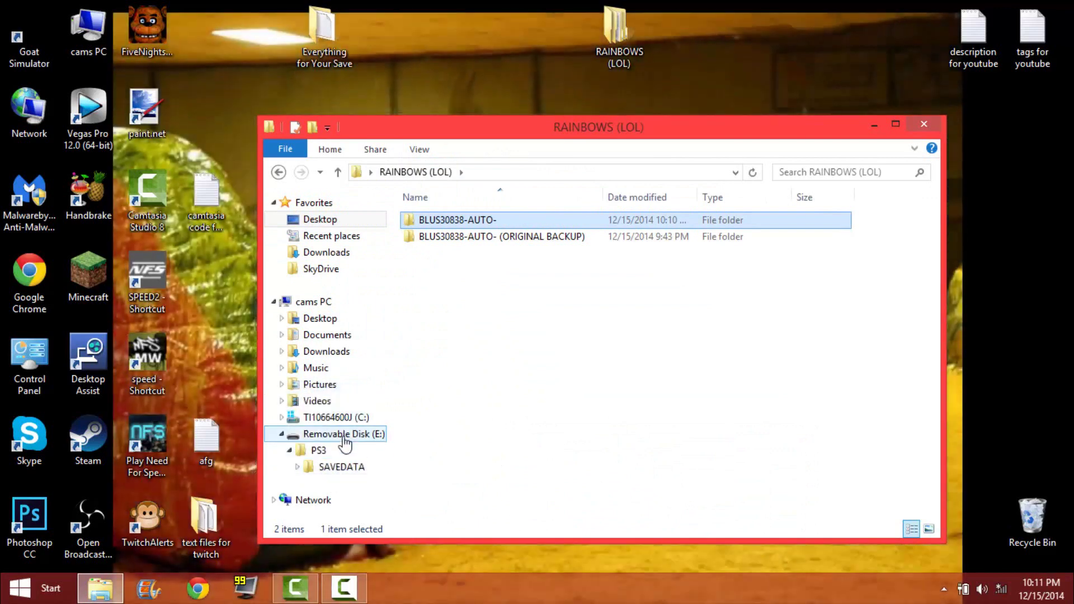
Check PS3/SAVEDATA on Removable Disk (E:) for the copied BLUS30838-AUTO- folder, and close the file window
click(346, 434)
double_click(452, 224)
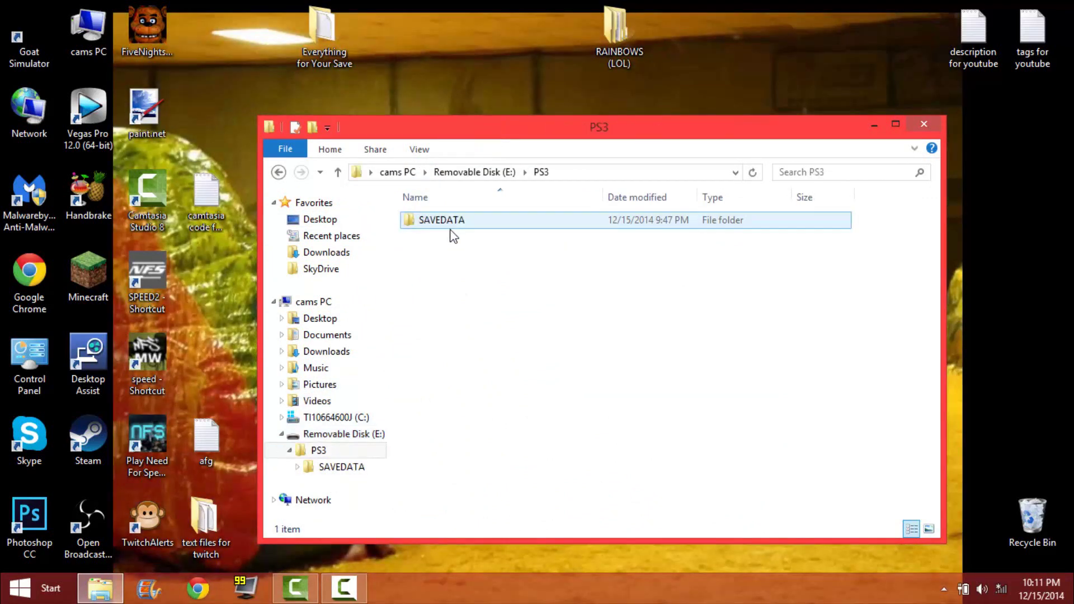
double_click(467, 226)
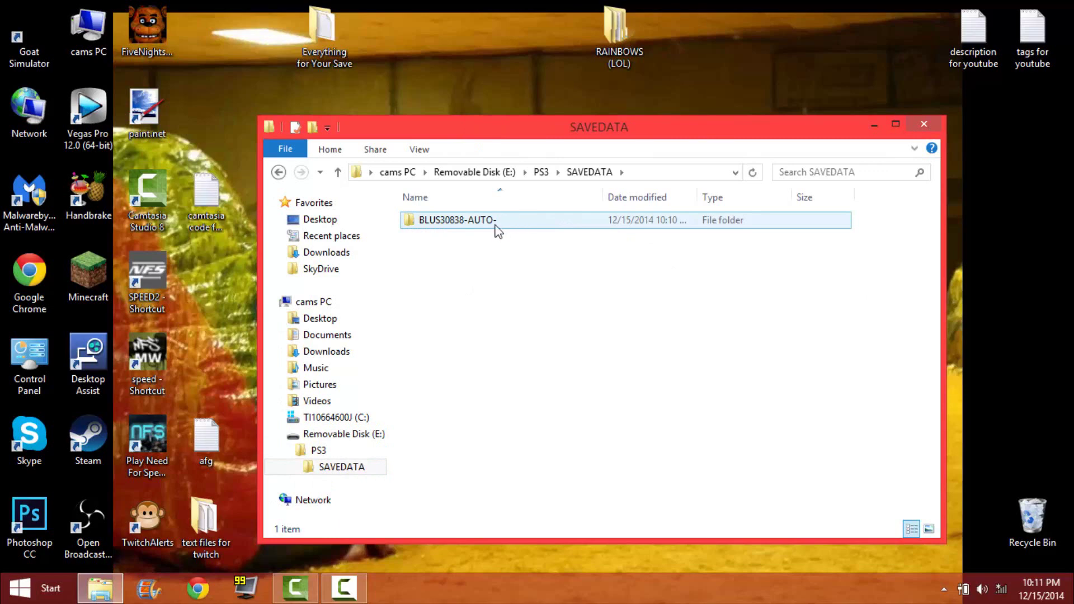
click(922, 124)
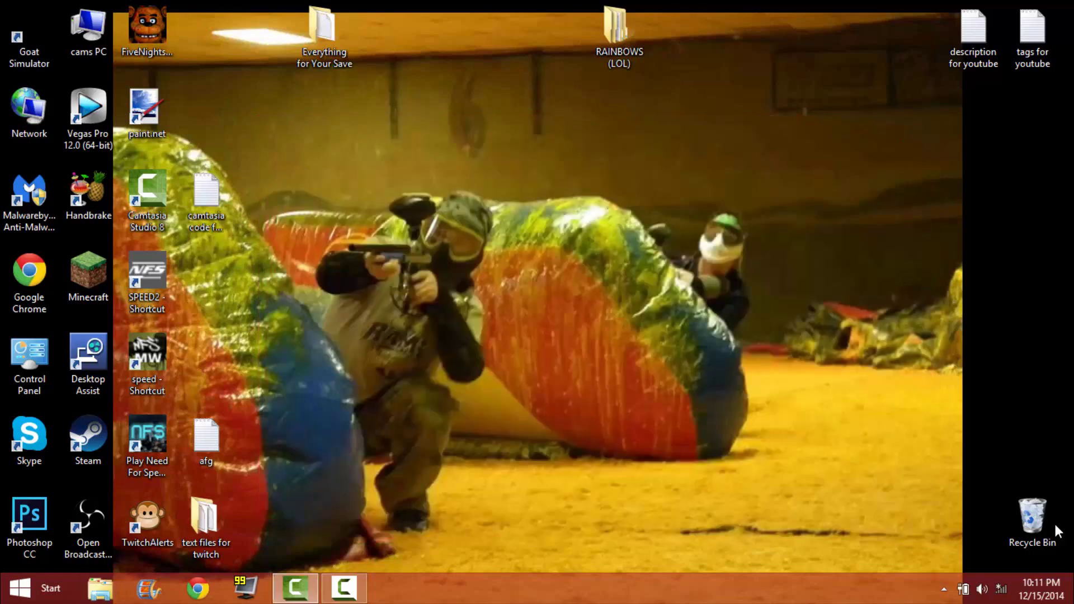
Safely eject the Cruzer Glide USB drive, Removable Disk (E:)
click(944, 589)
click(917, 484)
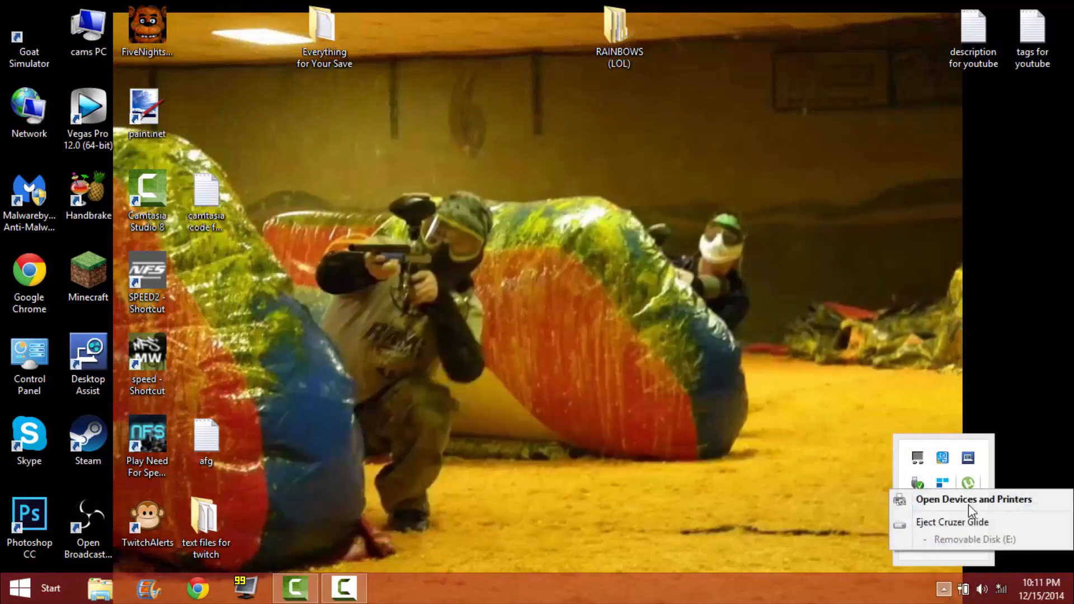
click(970, 522)
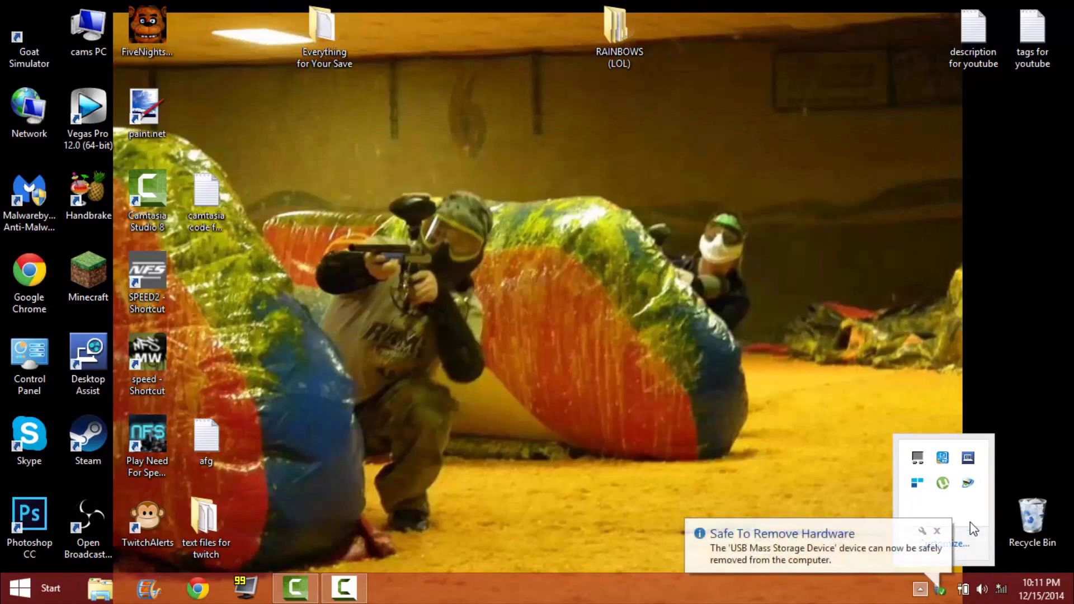